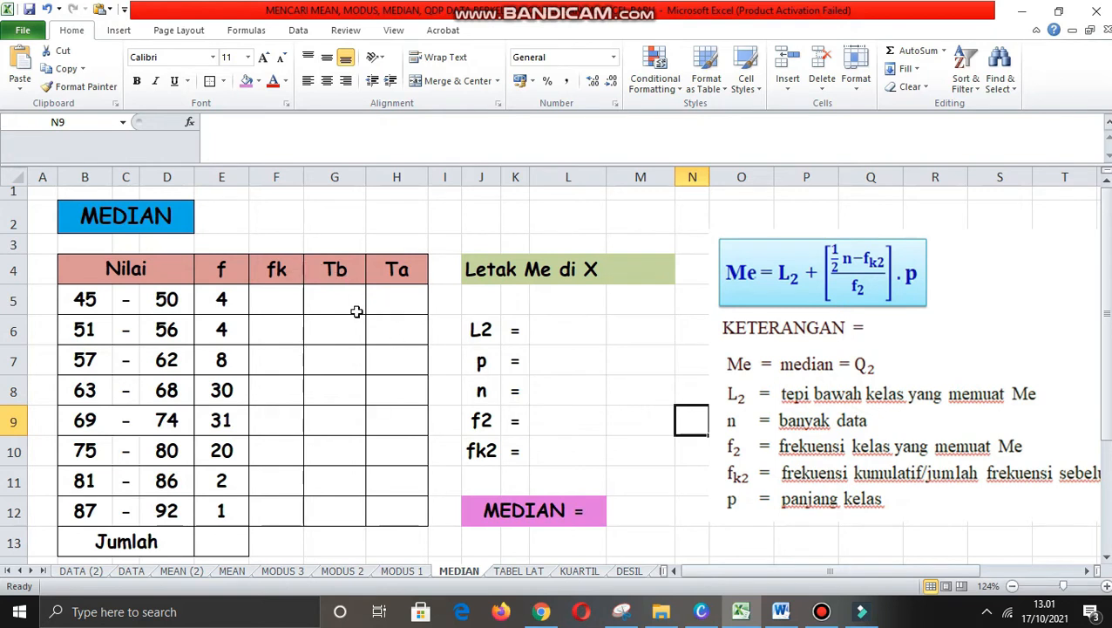
Step: Total the frequencies in the Jumlah cell E13 with the formula =SUM(E5:E12)
{"action": "left_click", "coordinate": [224, 299]}
{"action": "key", "text": "Return"}
{"action": "key", "text": "Return"}
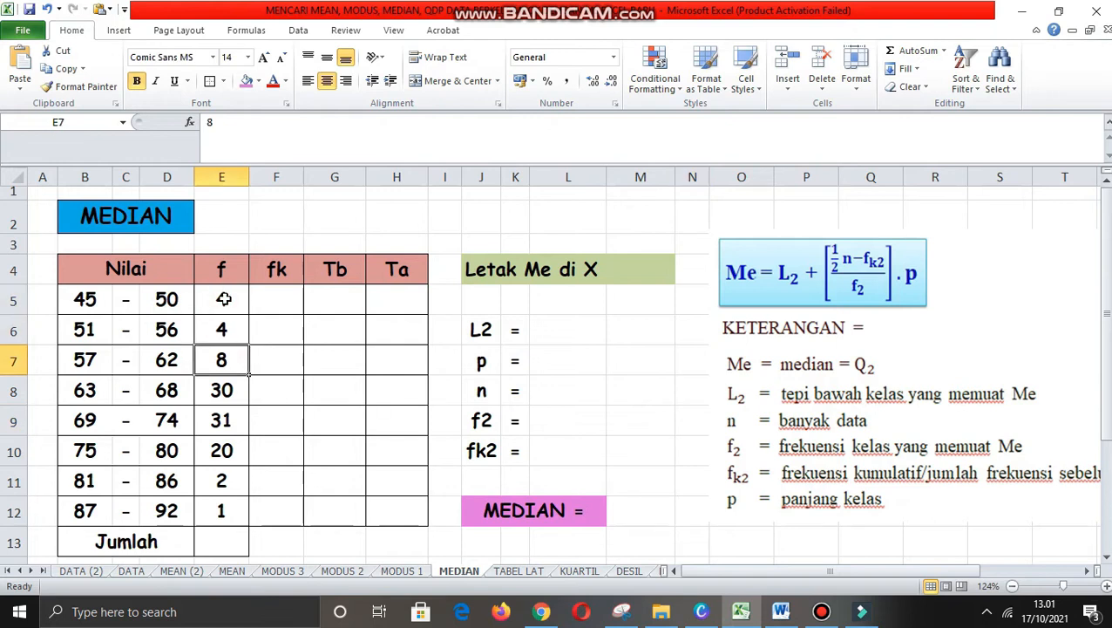
{"action": "key", "text": "Return"}
{"action": "key", "text": "Return"}
{"action": "key", "text": "Return"}
{"action": "key", "text": "Return"}
{"action": "key", "text": "Return"}
{"action": "key", "text": "Return"}
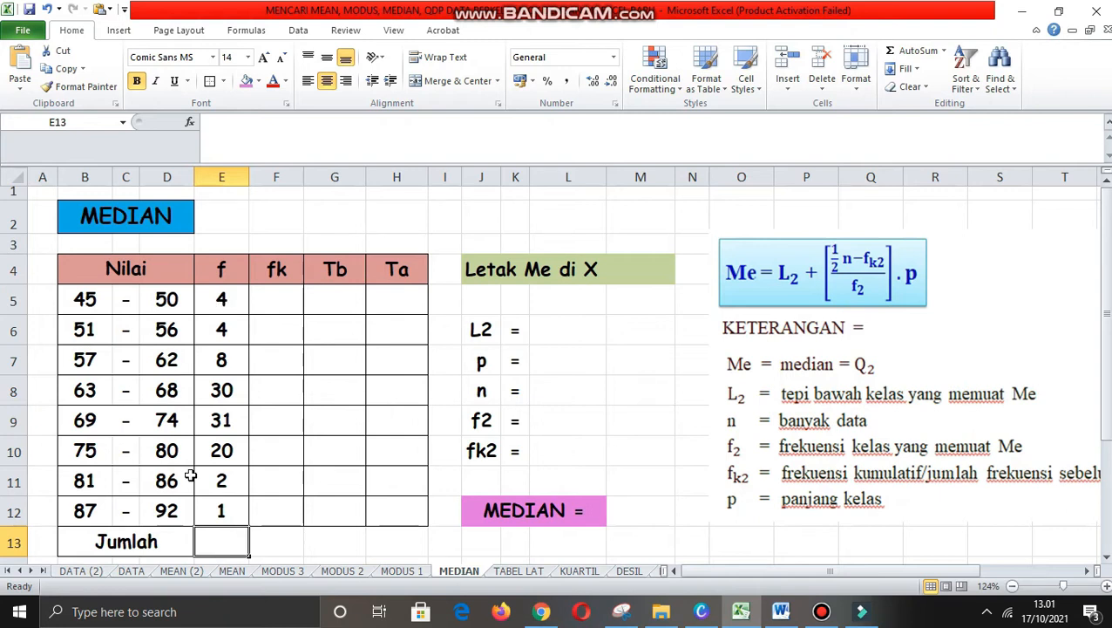
{"action": "type", "text": "=s"}
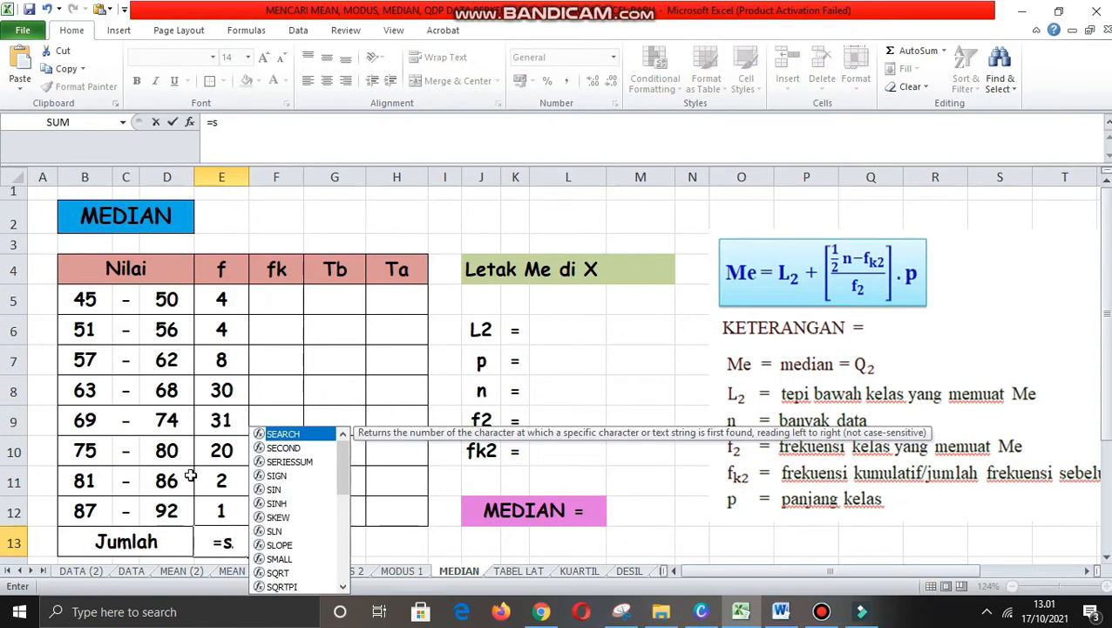
{"action": "type", "text": "um"}
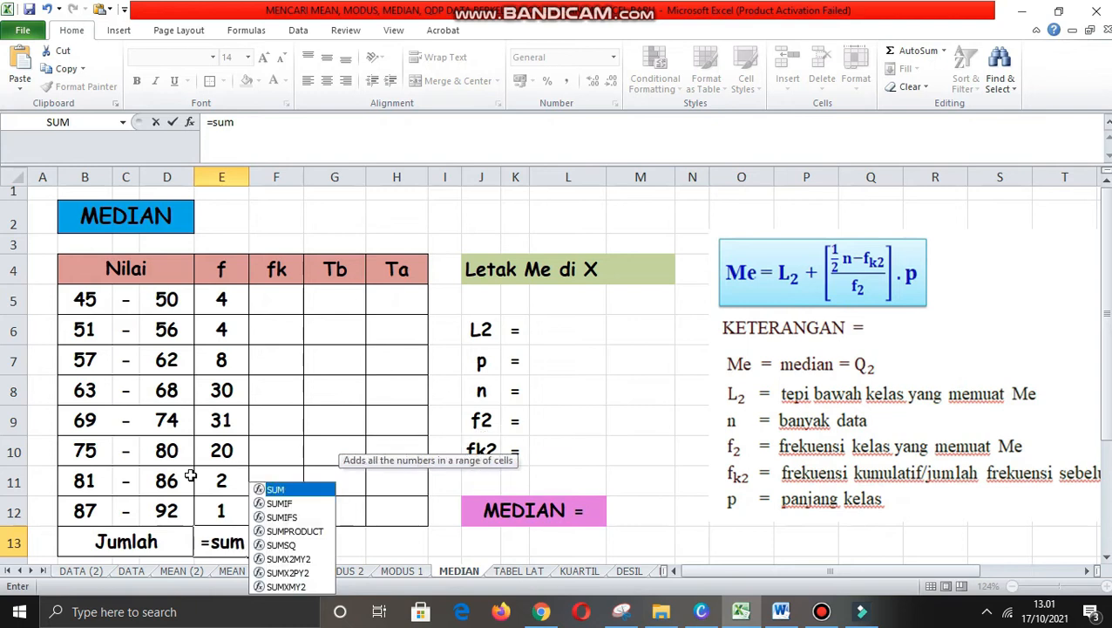
{"action": "type", "text": "("}
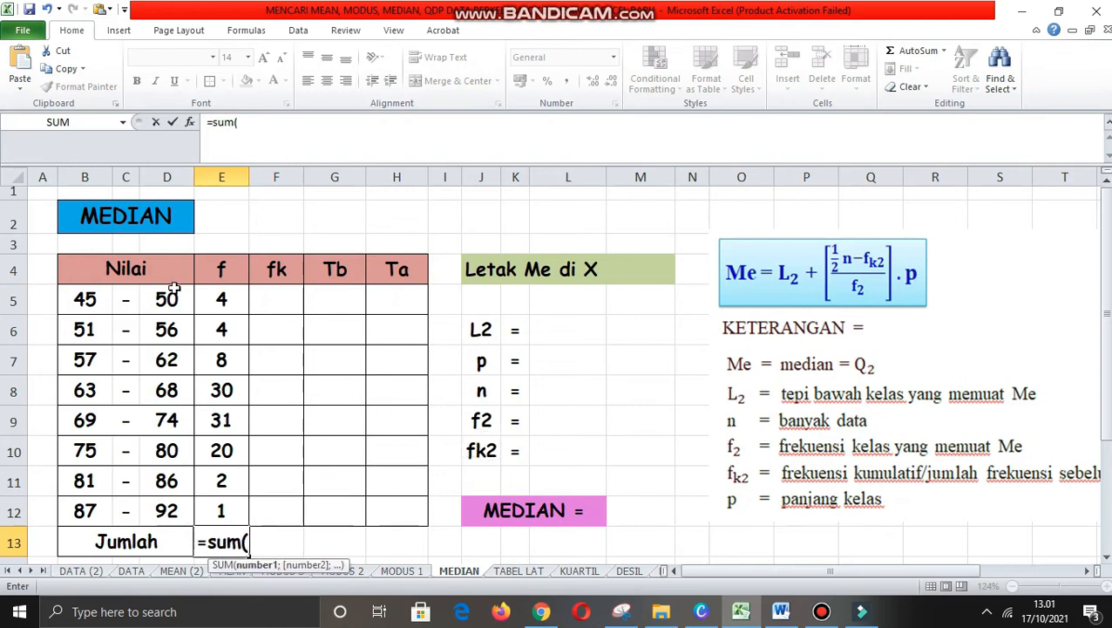
{"action": "left_click", "coordinate": [219, 299]}
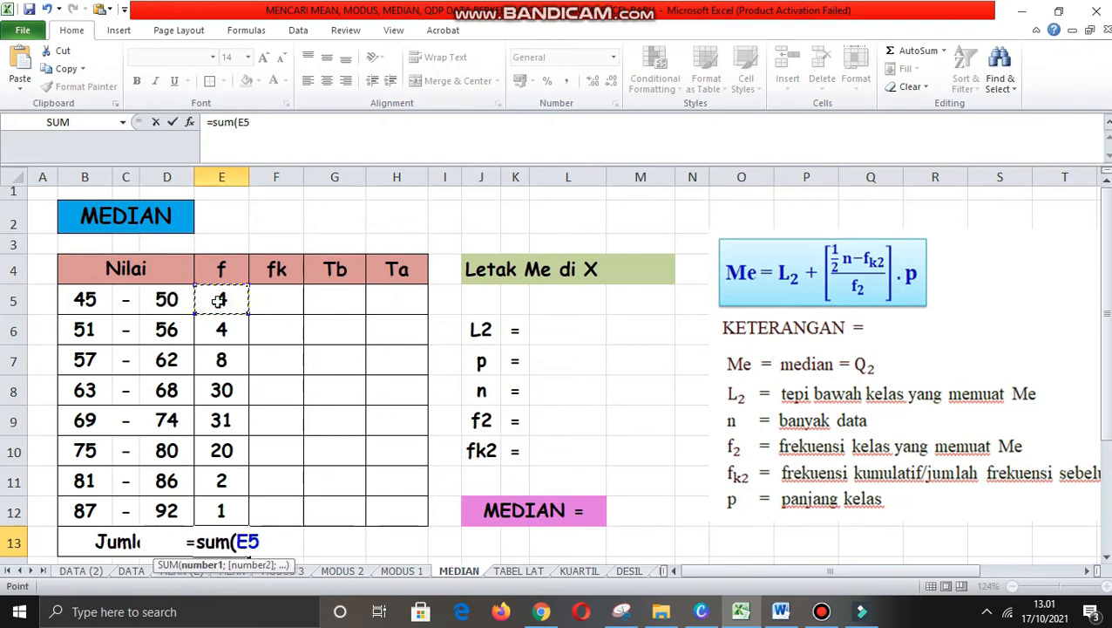
{"action": "key", "text": "shift+Down"}
{"action": "key", "text": "shift+Down"}
{"action": "key", "text": "shift+Down"}
{"action": "key", "text": "shift+Down"}
{"action": "key", "text": "shift+Down"}
{"action": "key", "text": "shift+Down"}
{"action": "key", "text": "shift+Down"}
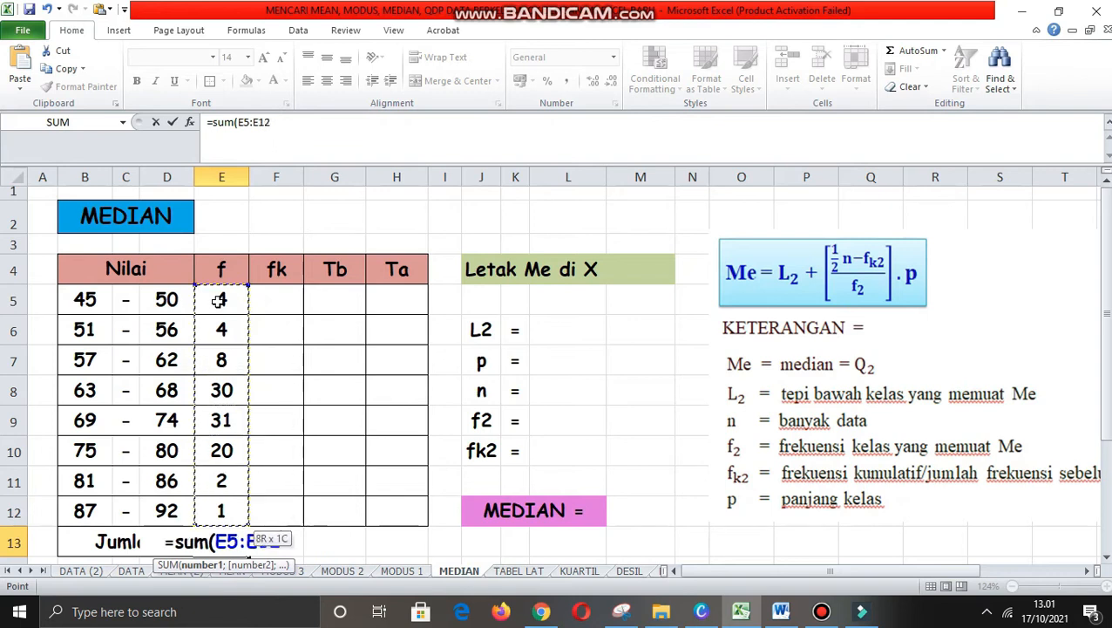
{"action": "type", "text": ")"}
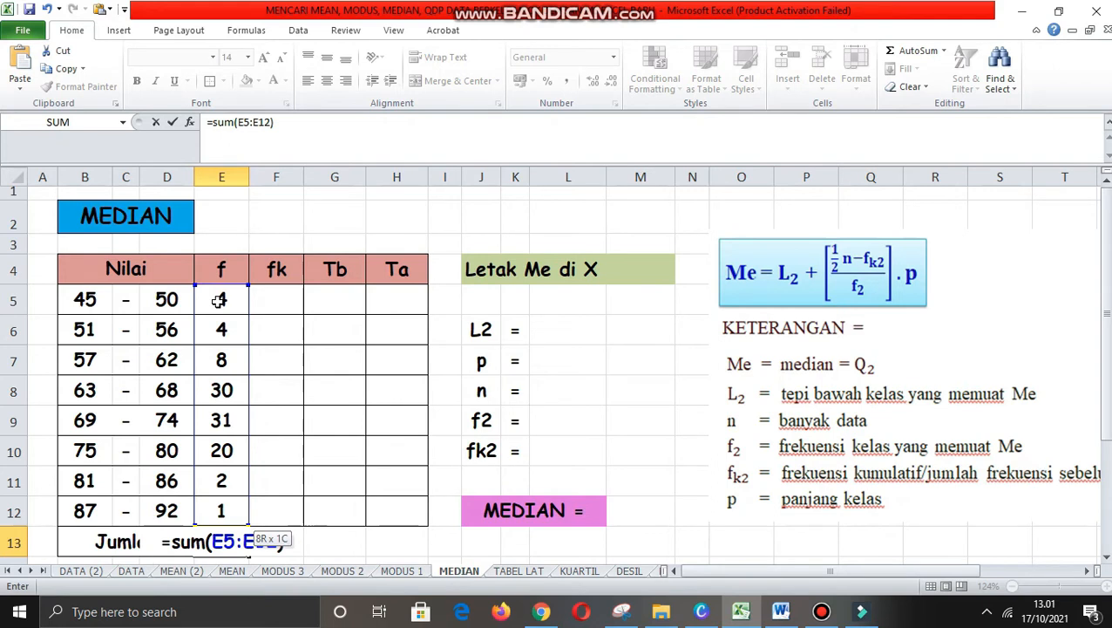
{"action": "key", "text": "Return"}
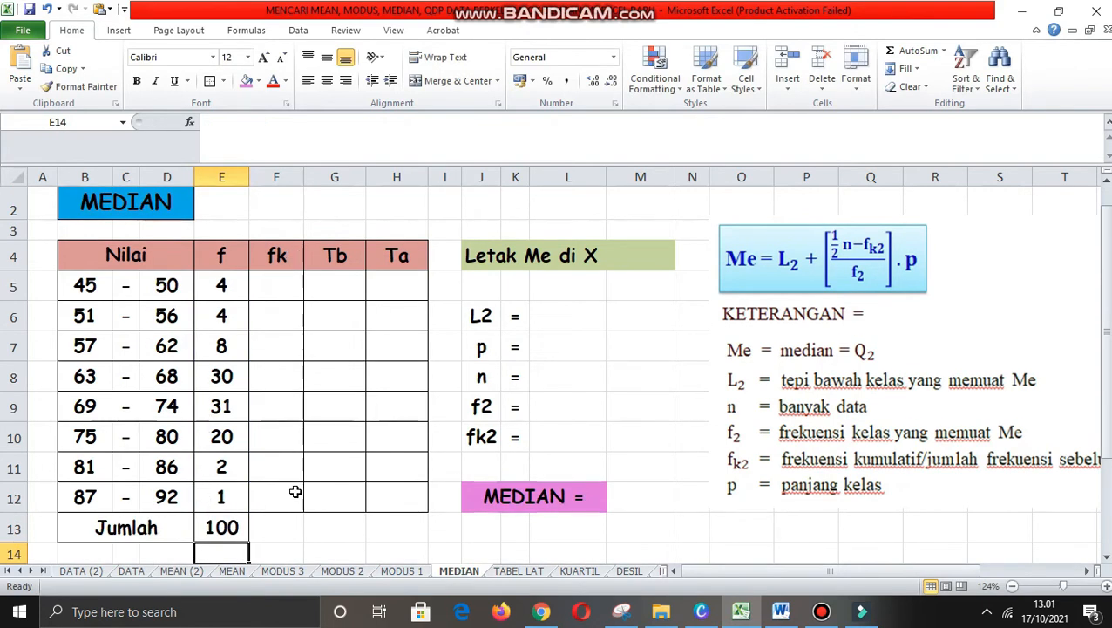
Step: Clear the Jumlah total in E13 and recreate it with AutoSum over E5:E12
{"action": "left_click", "coordinate": [225, 525]}
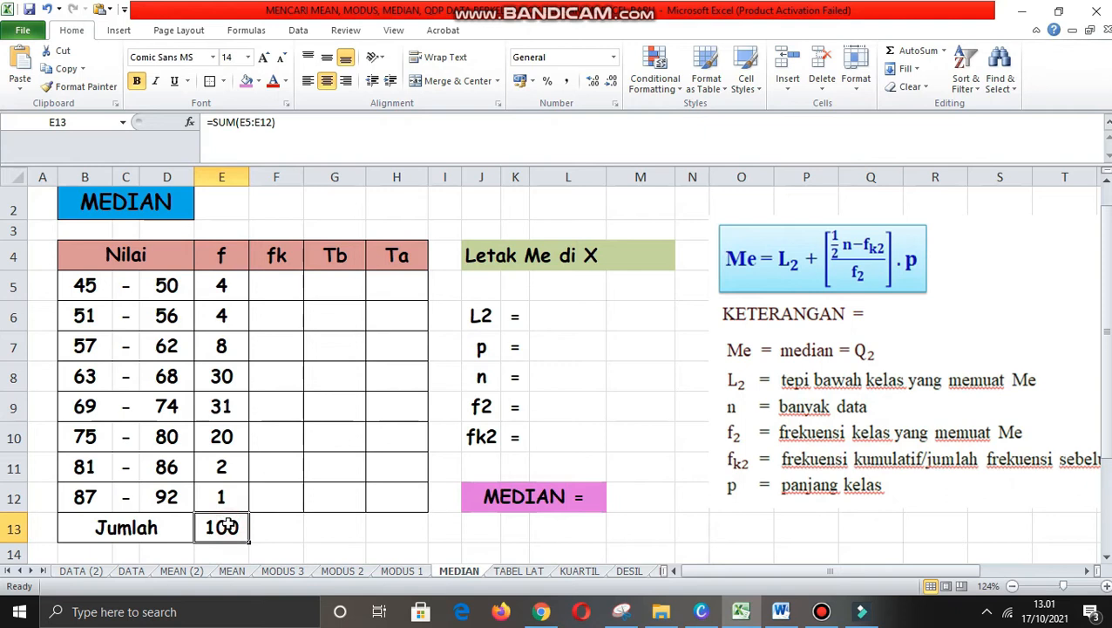
{"action": "key", "text": "Delete"}
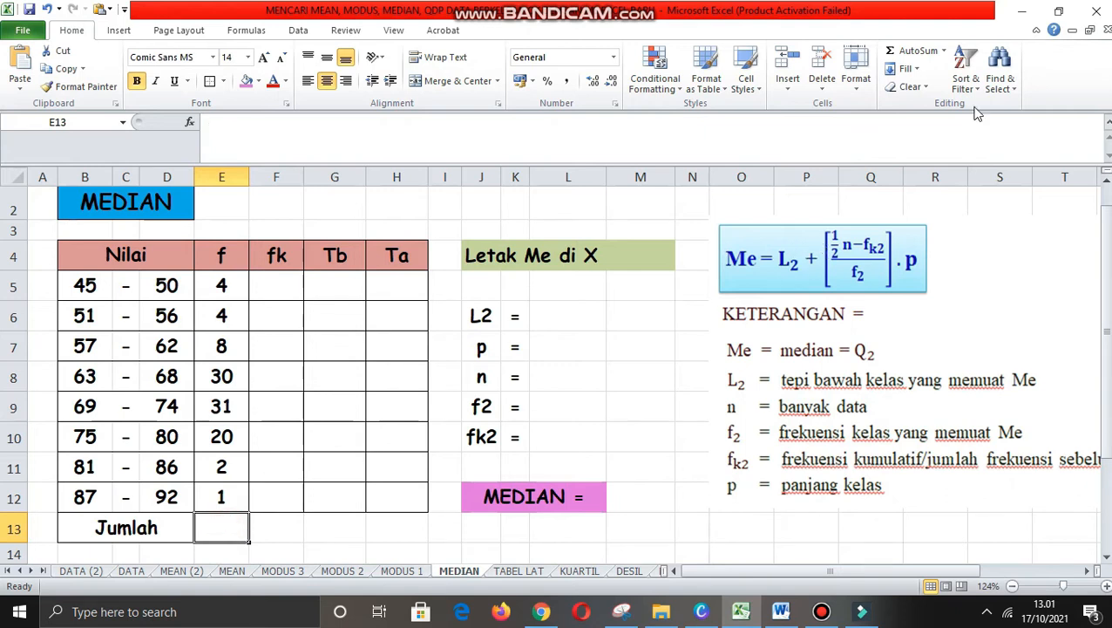
{"action": "left_click", "coordinate": [905, 52]}
{"action": "left_click", "coordinate": [904, 52]}
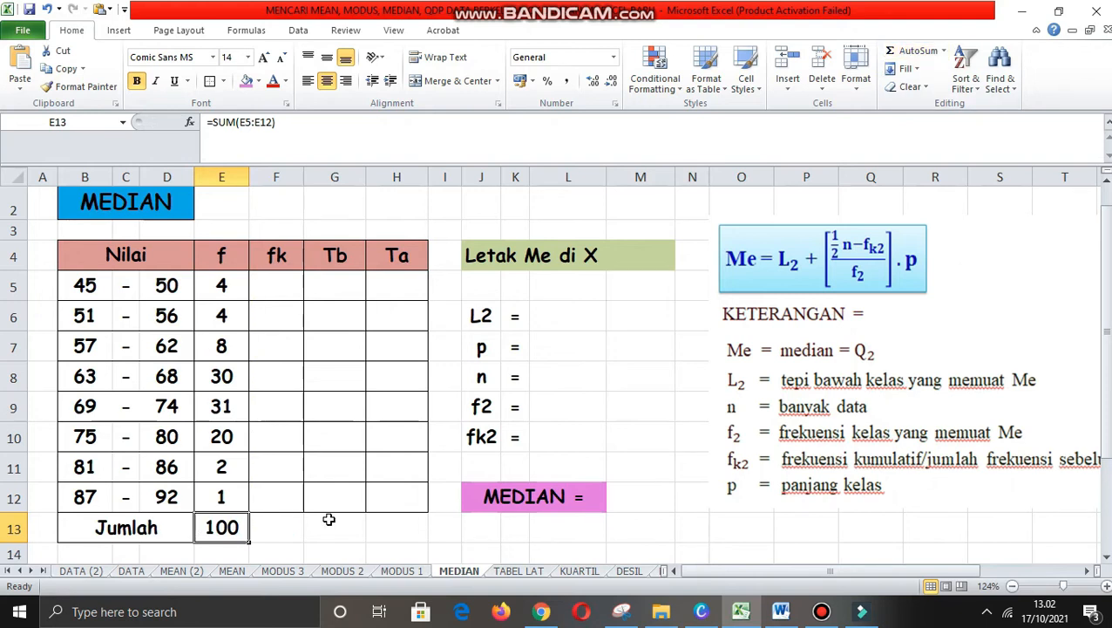
Step: Set the first cumulative frequency in F5 equal to the first class frequency with =E5
{"action": "left_click", "coordinate": [285, 285]}
{"action": "type", "text": "="}
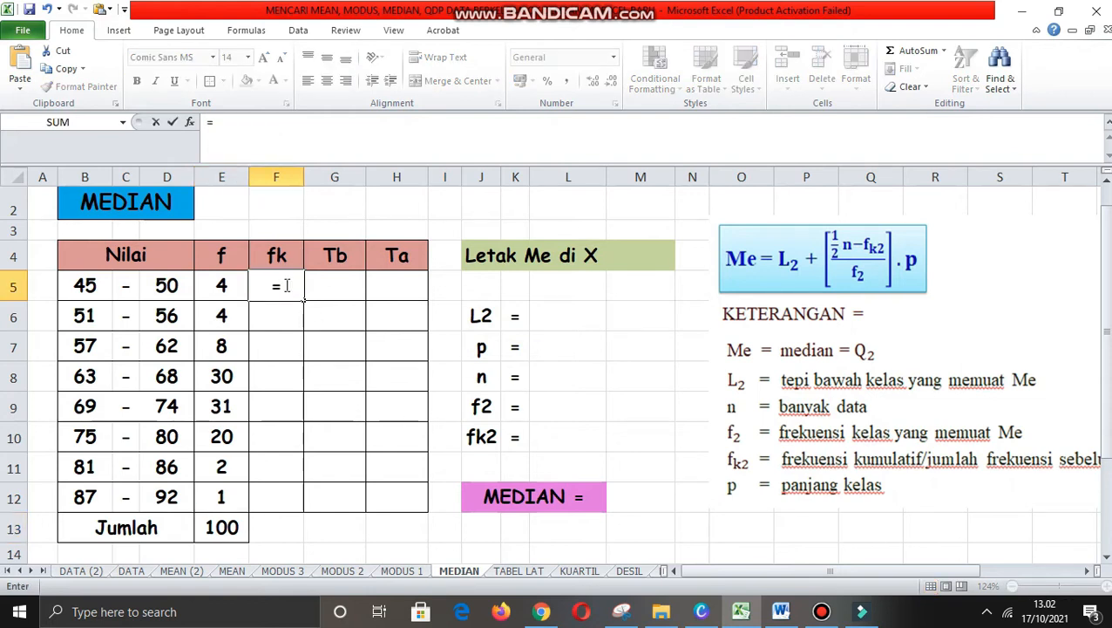
{"action": "left_click", "coordinate": [219, 285]}
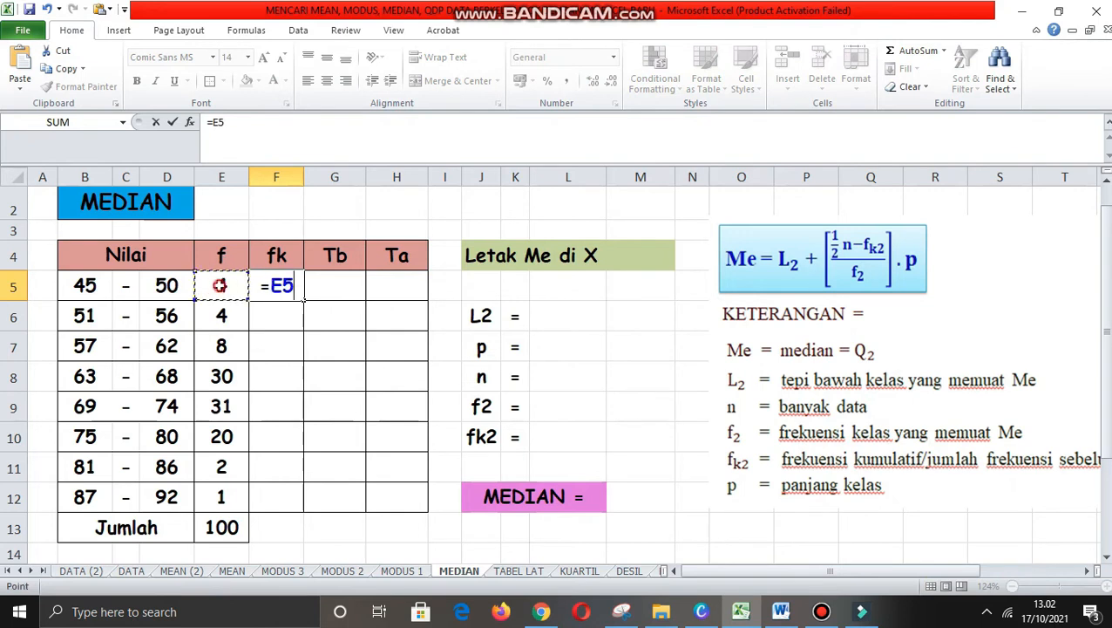
{"action": "key", "text": "Return"}
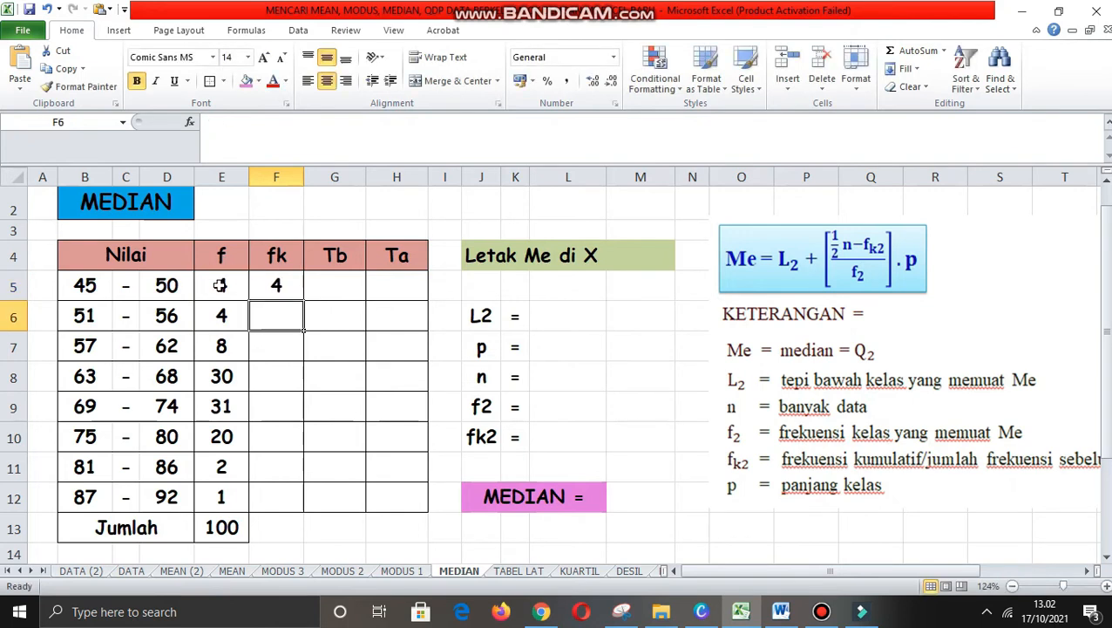
Step: Compute the cumulative frequency of class 51-56 in F6 with the formula =F5+E6
{"action": "type", "text": "="}
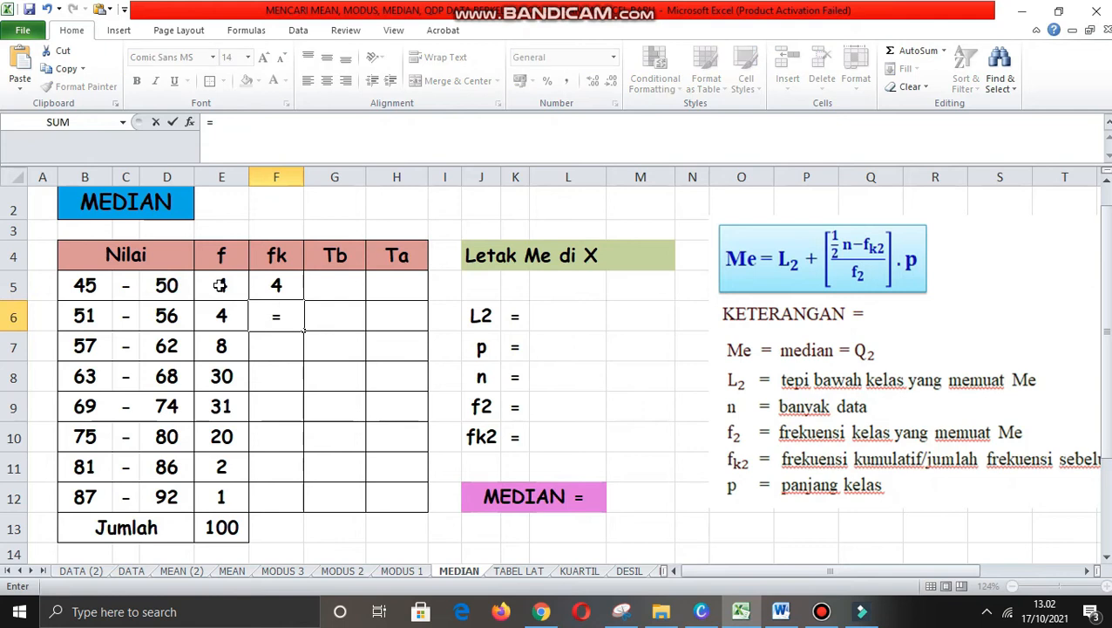
{"action": "left_click", "coordinate": [277, 285]}
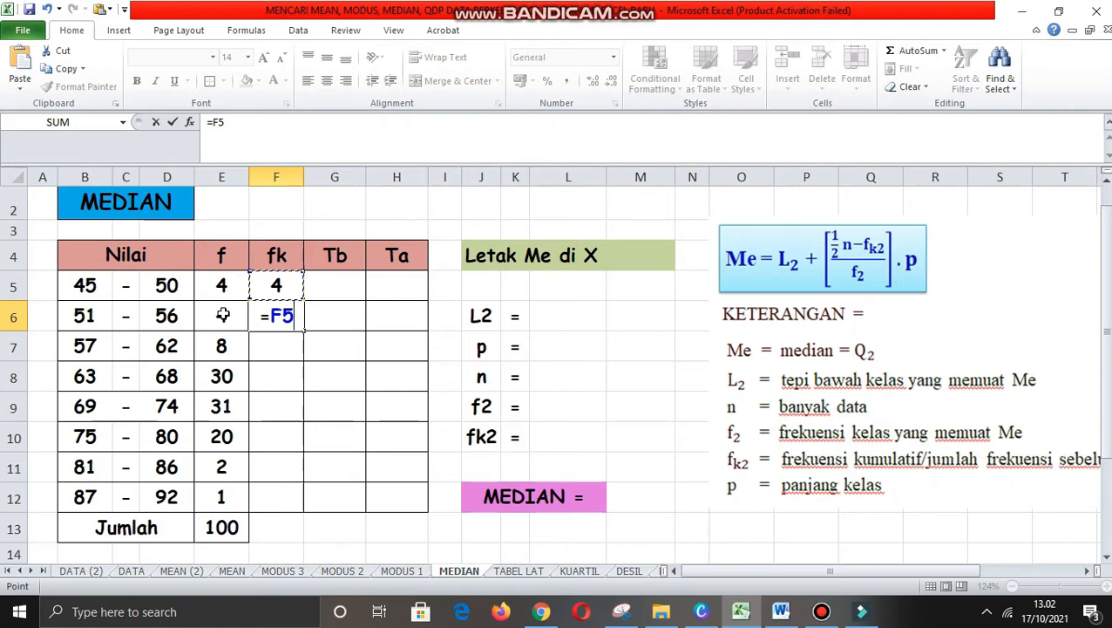
{"action": "type", "text": "+"}
{"action": "left_click", "coordinate": [223, 315]}
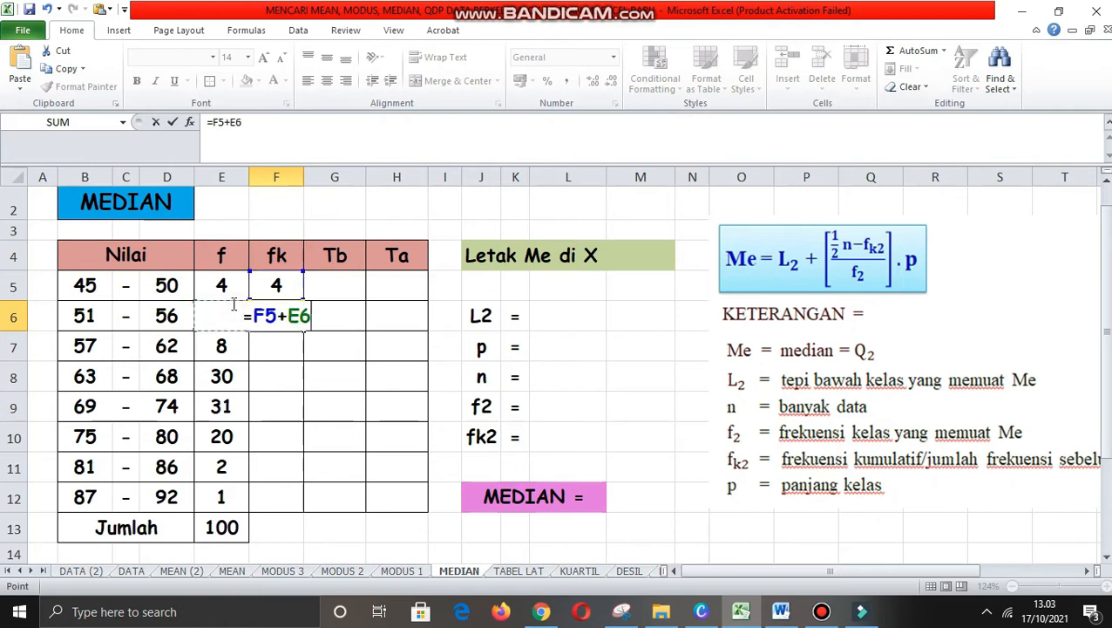
{"action": "key", "text": "Return"}
Step: Compute the cumulative frequency of class 57-62 in F7 with the formula =F6+E7
{"action": "type", "text": "="}
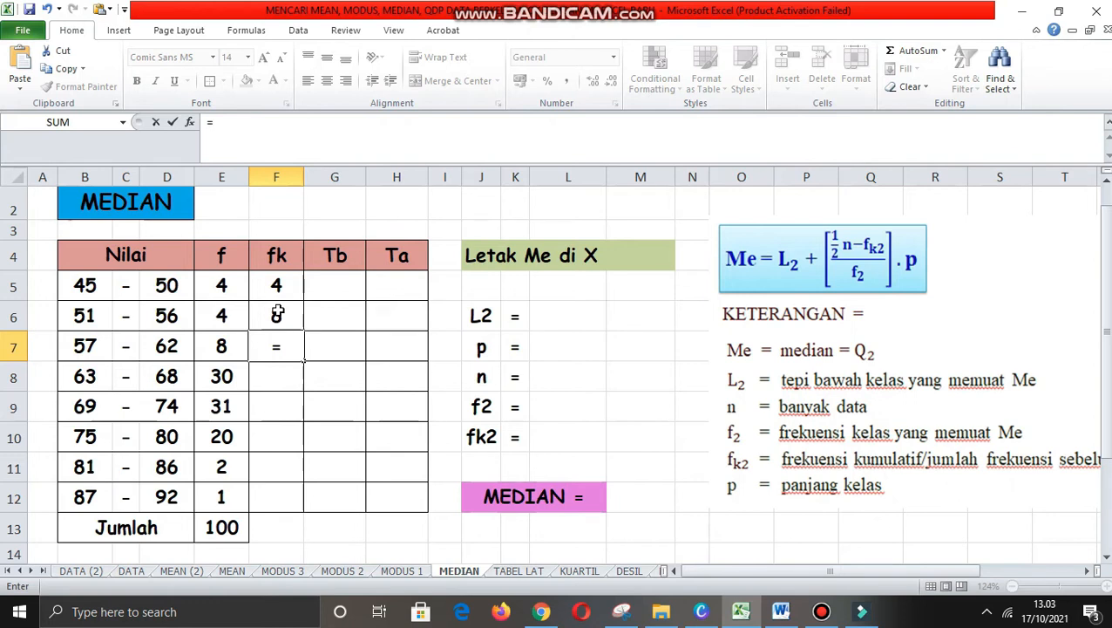
{"action": "left_click", "coordinate": [277, 314]}
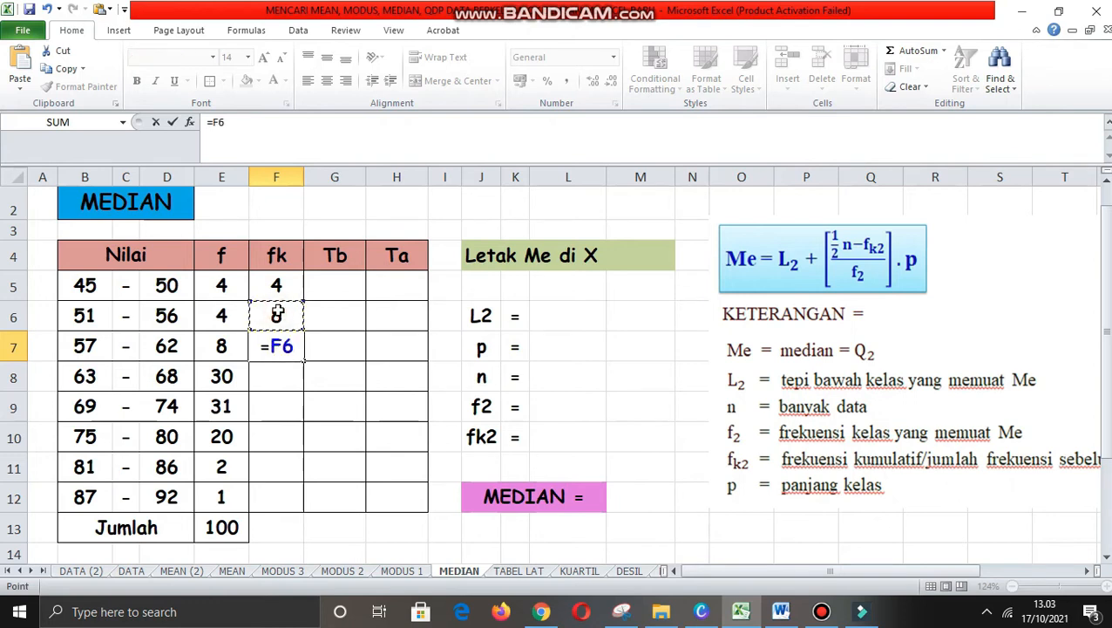
{"action": "type", "text": "+"}
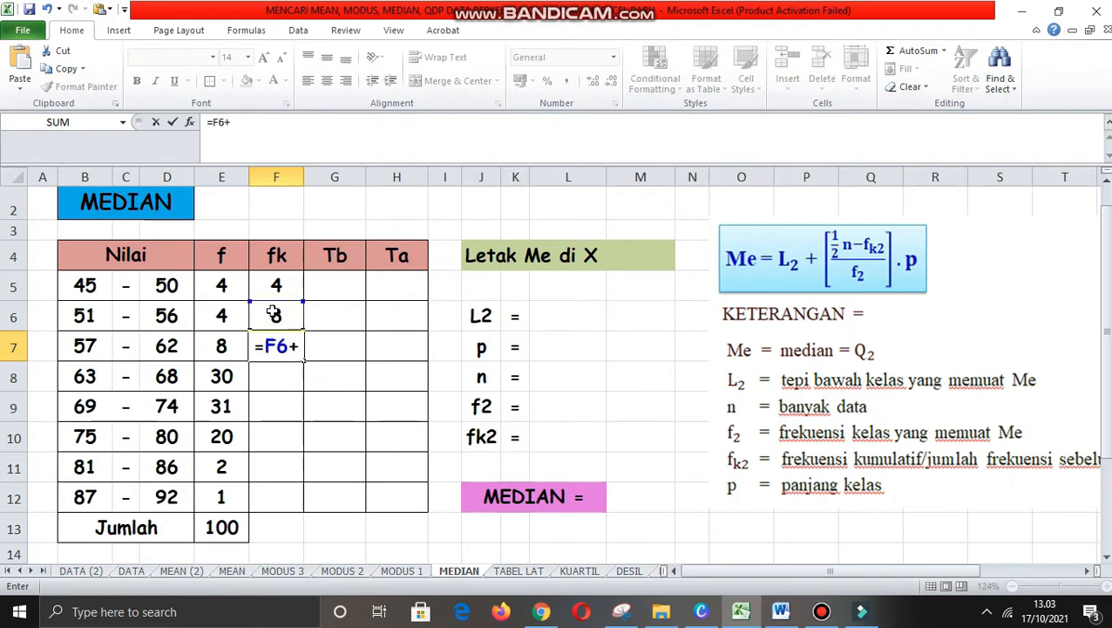
{"action": "left_click", "coordinate": [225, 345]}
{"action": "key", "text": "Return"}
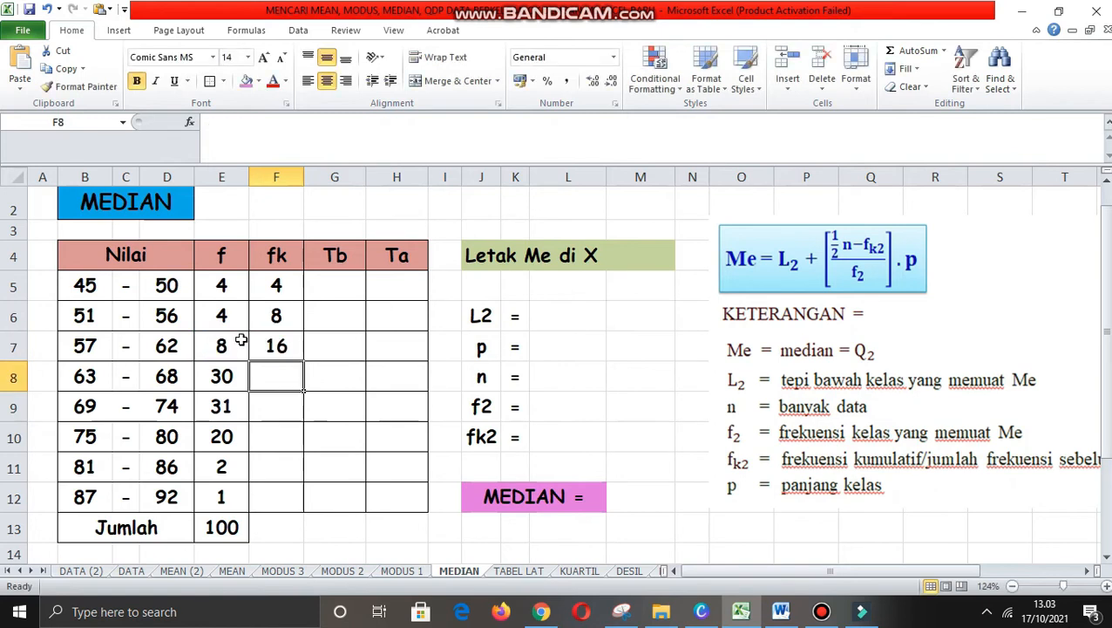
Step: Fill the F7 cumulative frequency formula down through F12 and compare the last fk value with the Jumlah total
{"action": "left_click", "coordinate": [299, 342]}
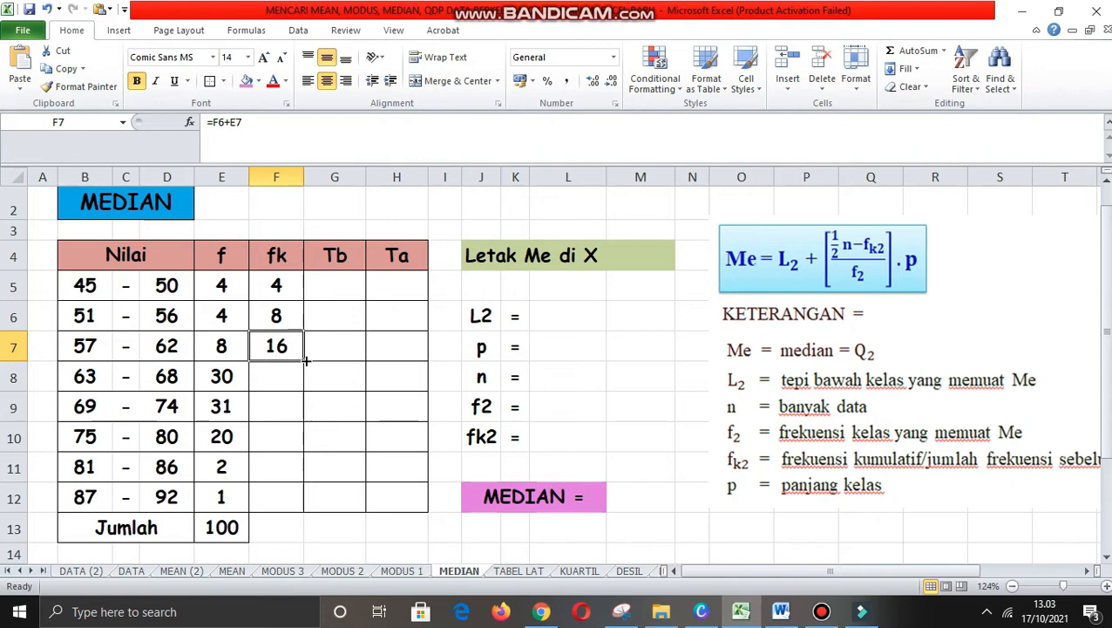
{"action": "left_click_drag", "start_coordinate": [306, 360], "coordinate": [297, 513]}
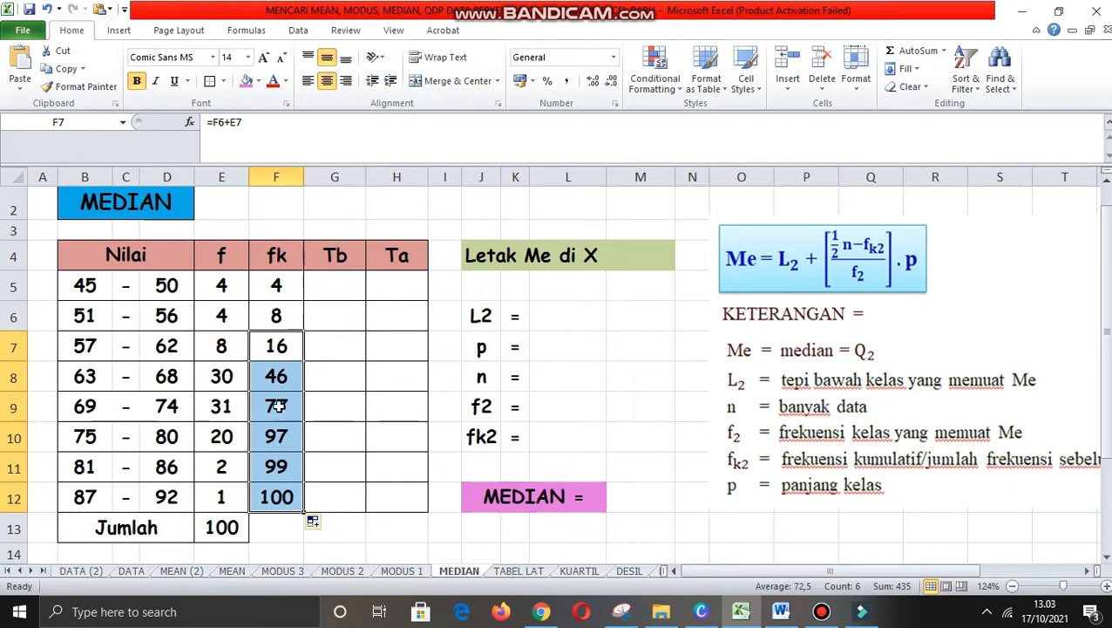
{"action": "left_click", "coordinate": [283, 500]}
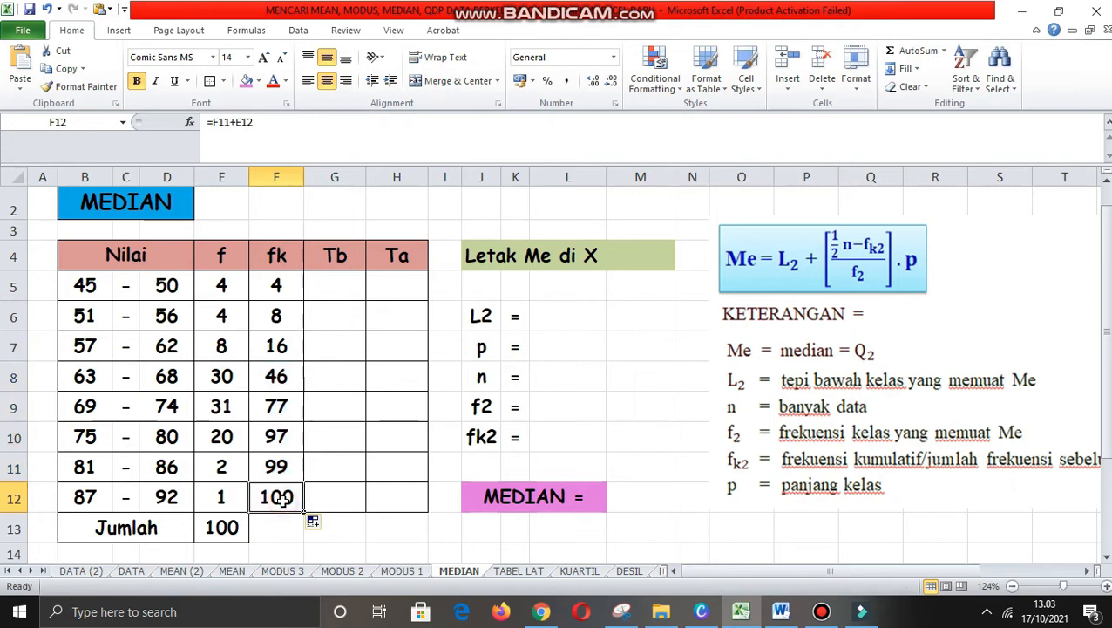
{"action": "left_click", "coordinate": [221, 530]}
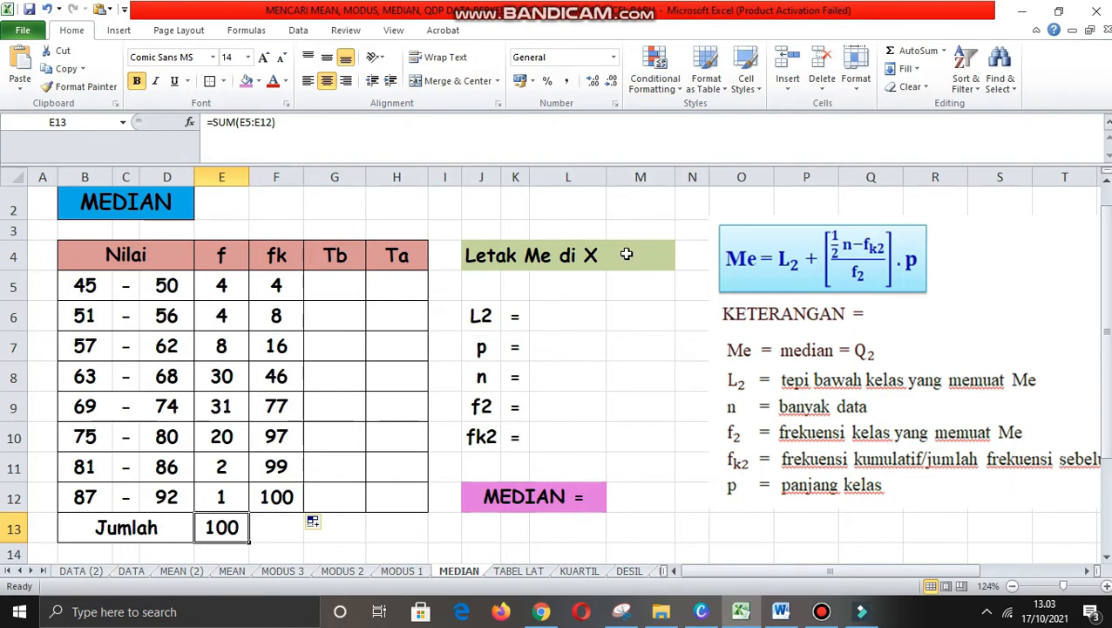
Step: Calculate the median position in M4 with =(1/2)*E13 and locate the class containing it in the fk column
{"action": "left_click", "coordinate": [626, 254]}
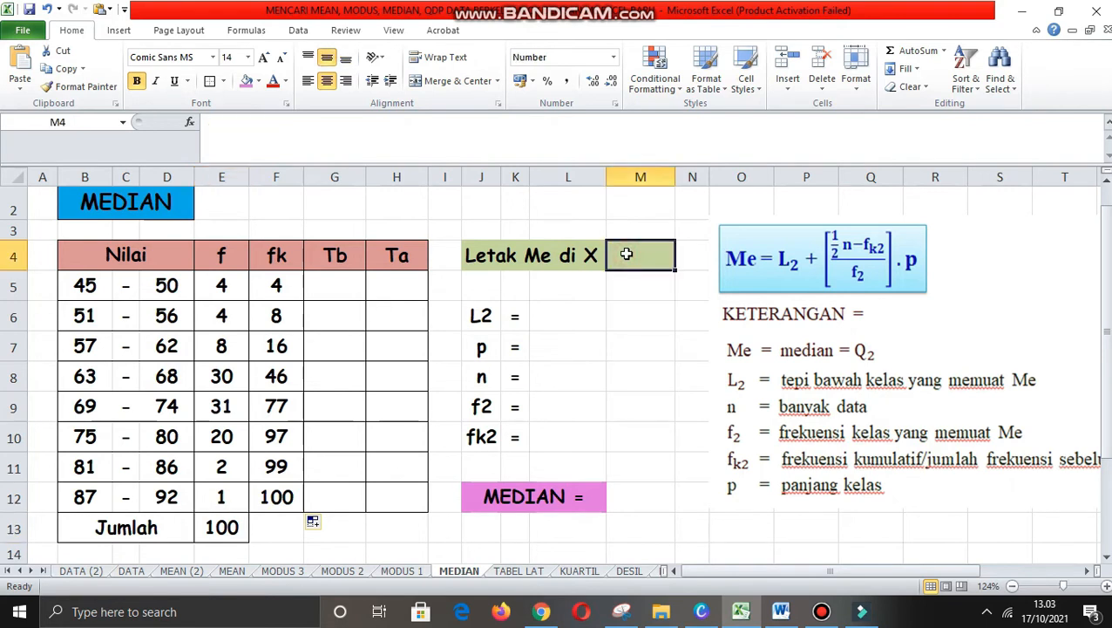
{"action": "type", "text": "="}
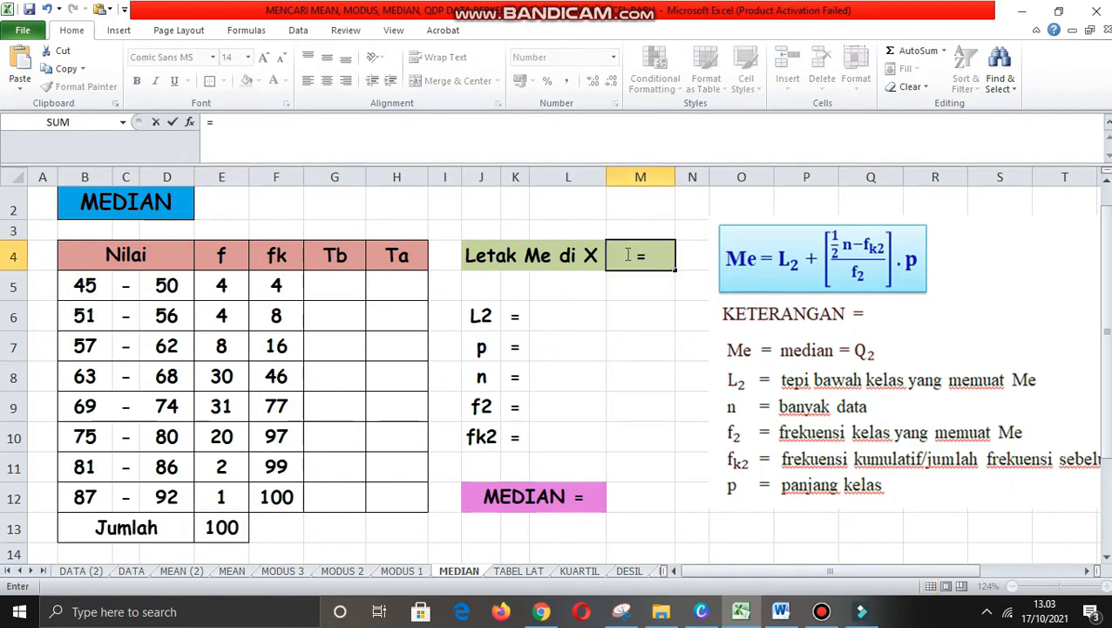
{"action": "type", "text": "(1/2"}
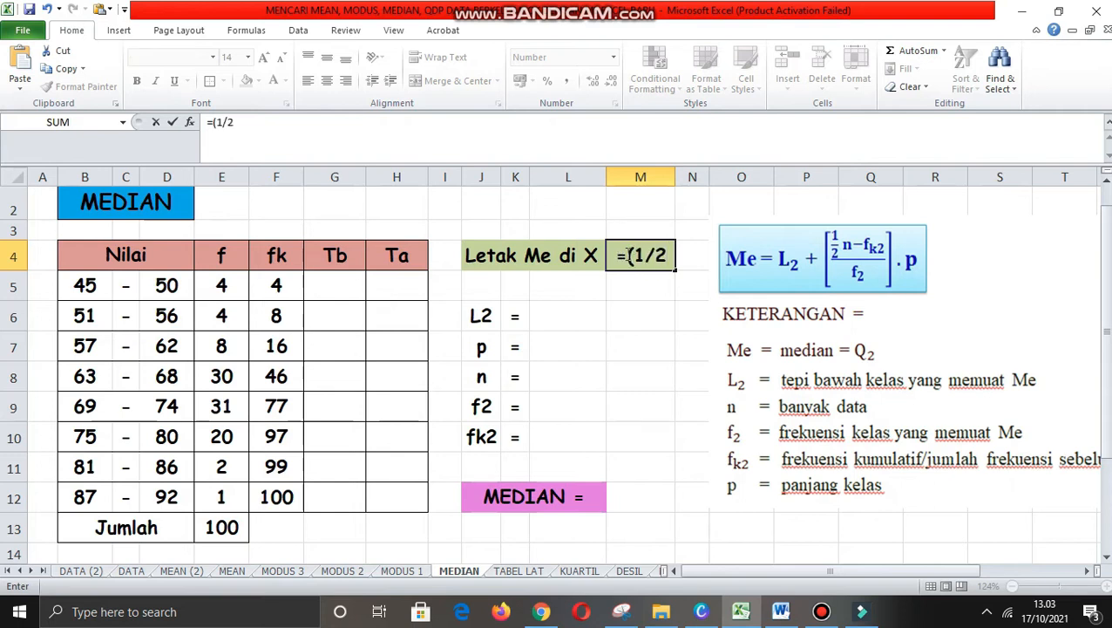
{"action": "type", "text": ")"}
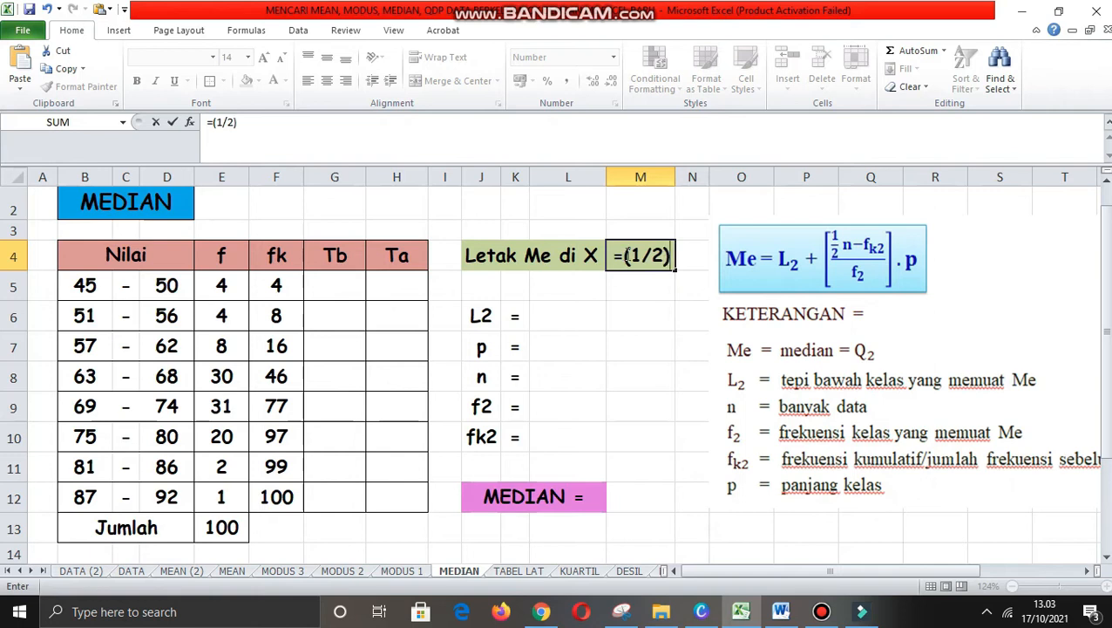
{"action": "type", "text": "*"}
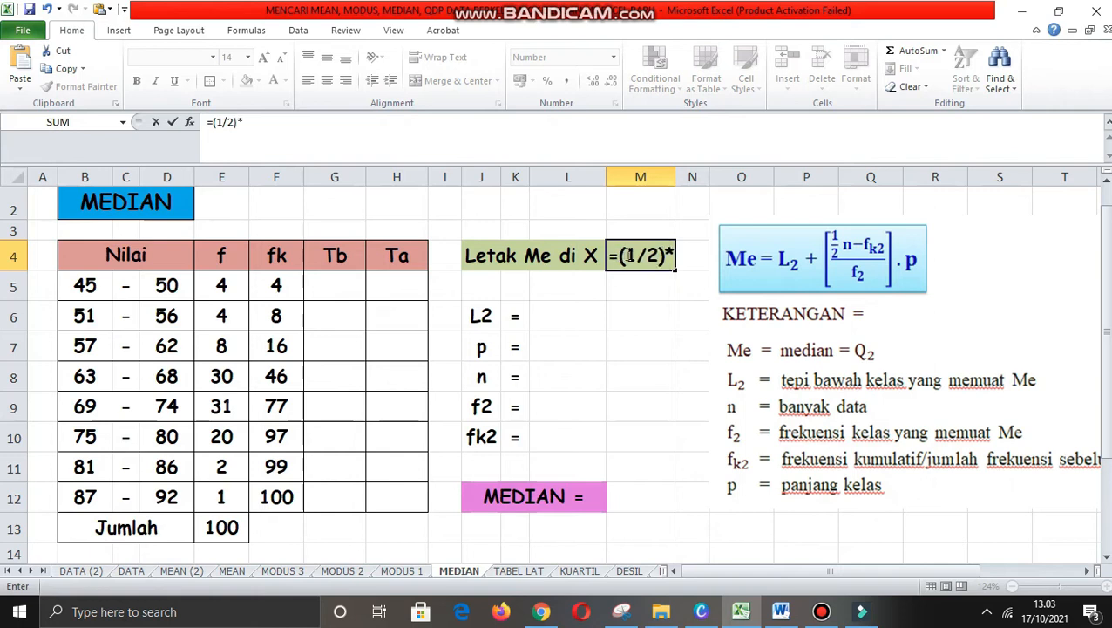
{"action": "left_click", "coordinate": [238, 525]}
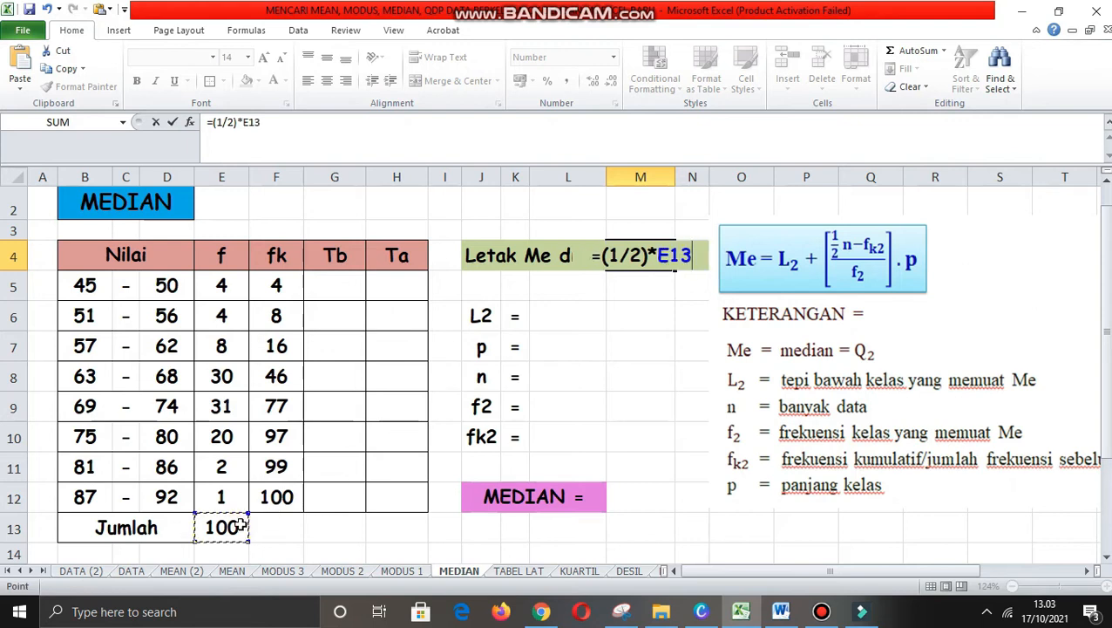
{"action": "key", "text": "Return"}
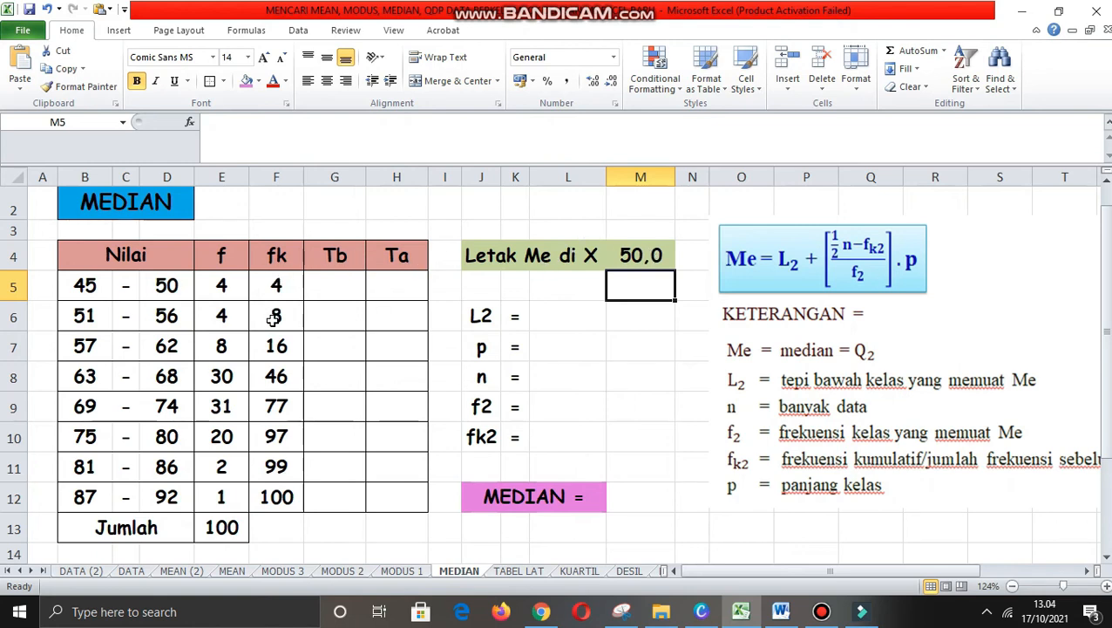
{"action": "left_click", "coordinate": [276, 376]}
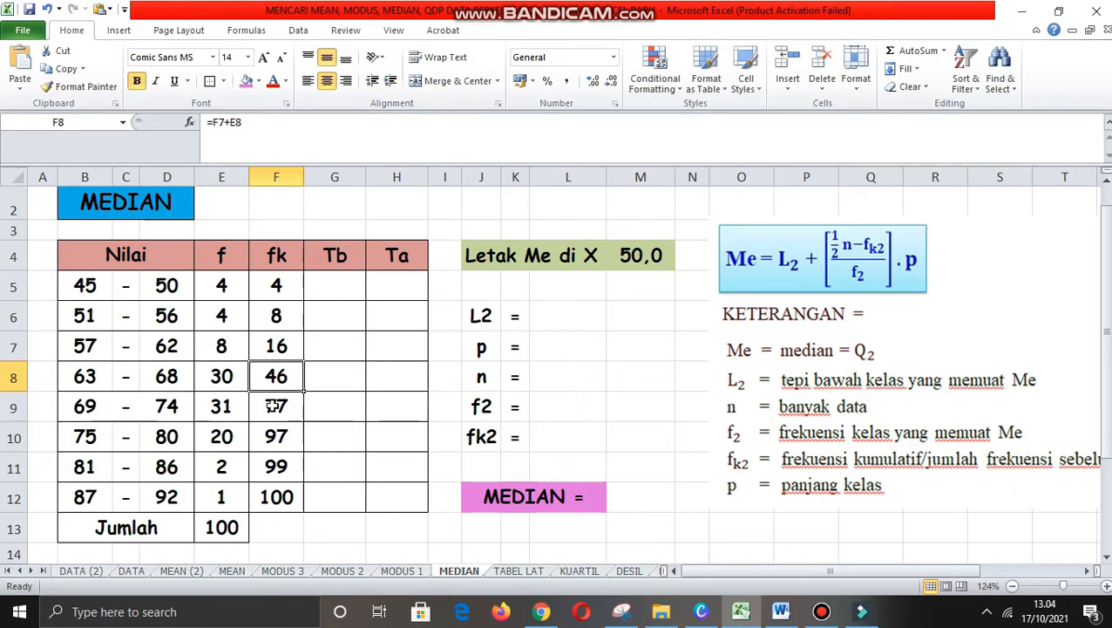
{"action": "left_click", "coordinate": [275, 405]}
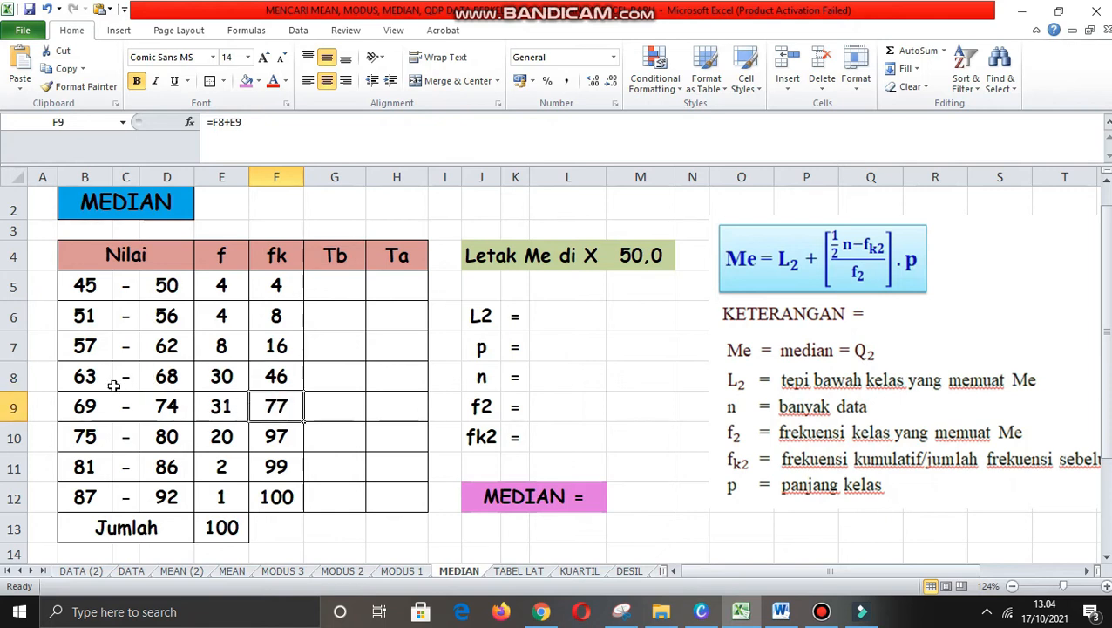
Step: Highlight the median class row 69-74 from B9 through F9, including its f and fk values, with the pink fill colour
{"action": "left_click", "coordinate": [78, 406]}
{"action": "left_click_drag", "start_coordinate": [79, 406], "coordinate": [170, 406]}
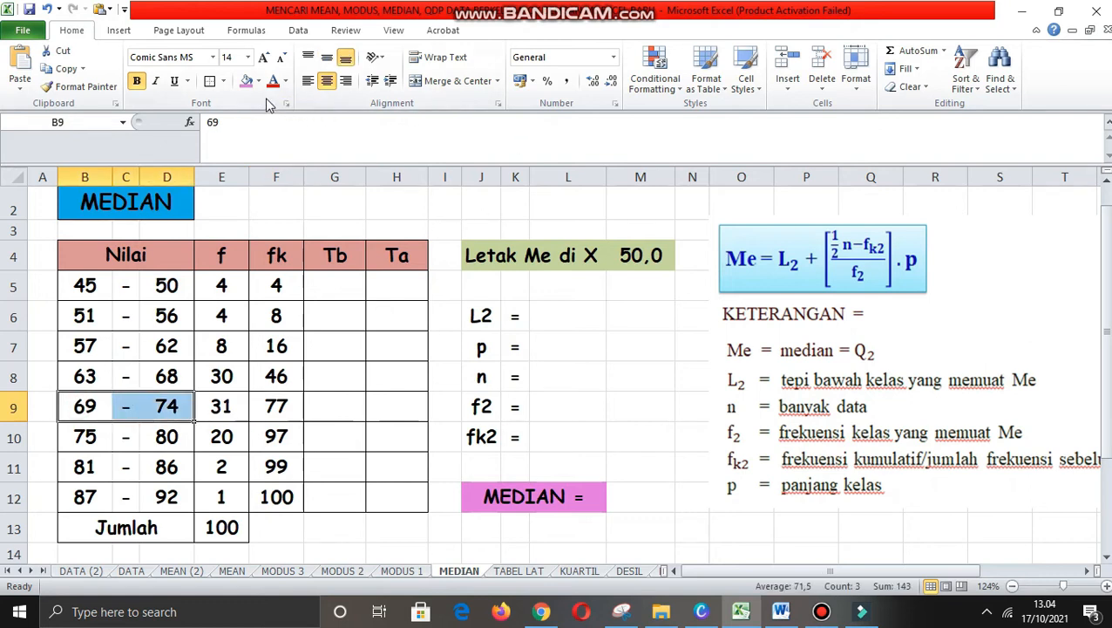
{"action": "left_click", "coordinate": [247, 84]}
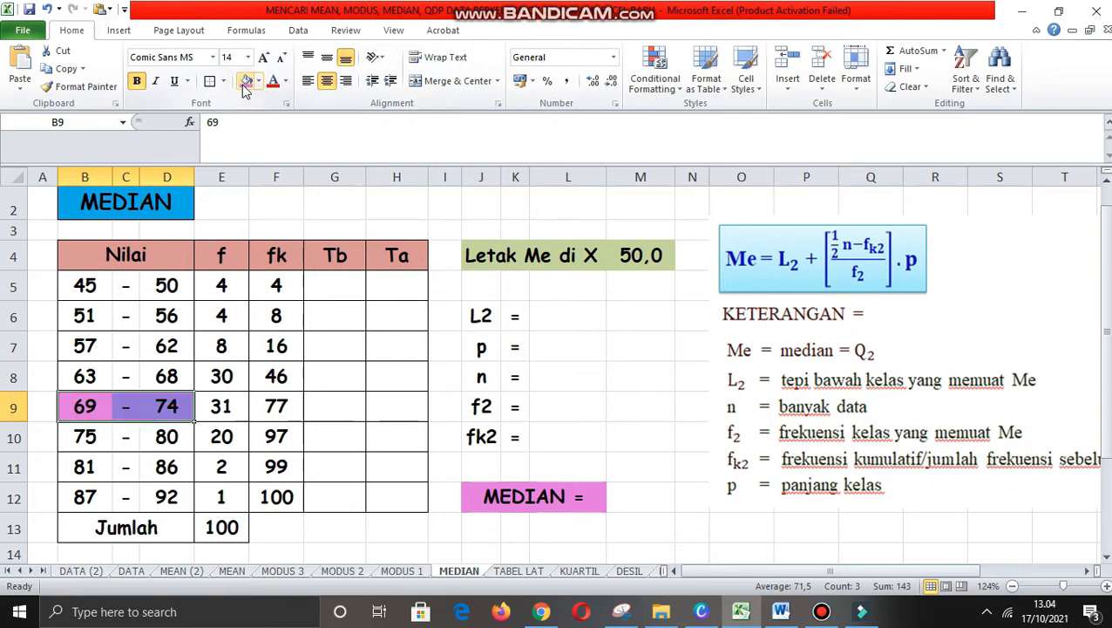
{"action": "key", "text": "shift+Right"}
{"action": "key", "text": "shift+Right"}
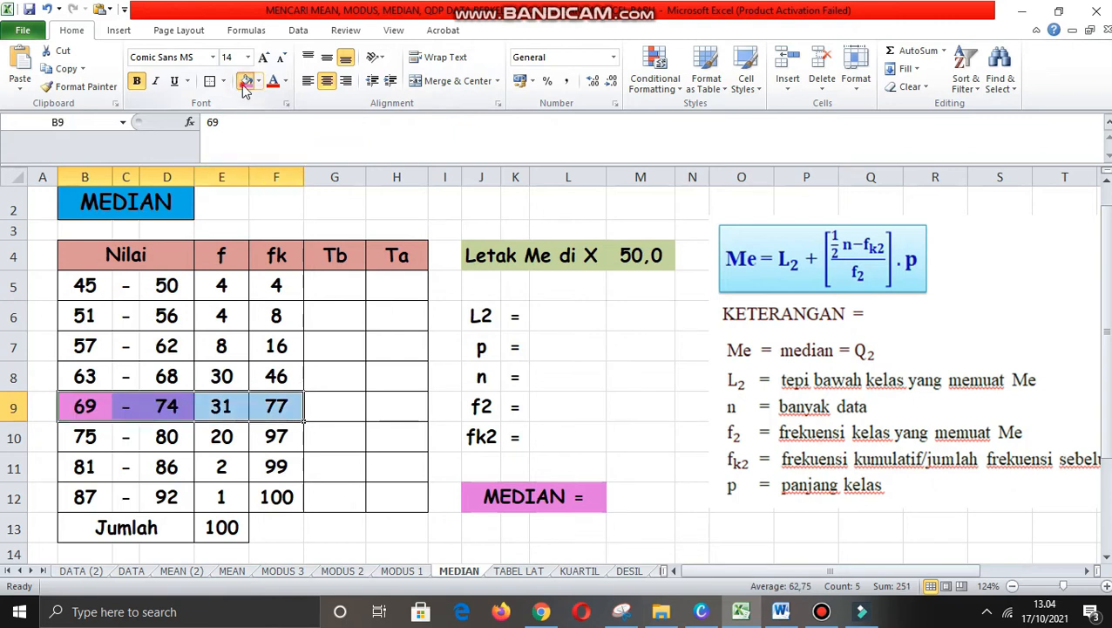
{"action": "left_click", "coordinate": [247, 82]}
{"action": "left_click", "coordinate": [562, 404]}
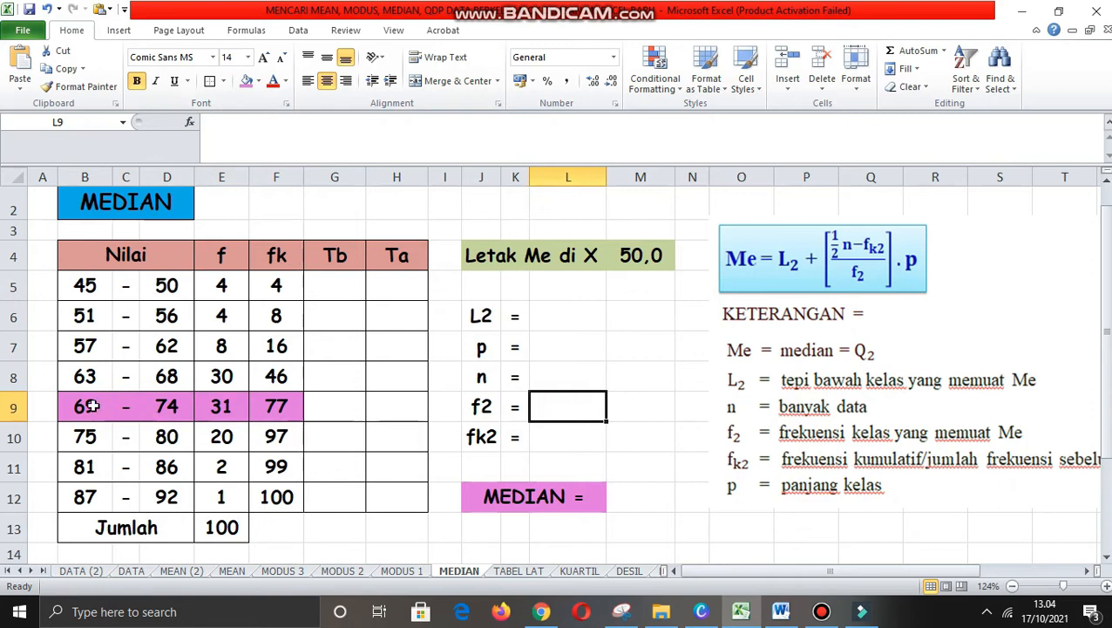
{"action": "left_click", "coordinate": [88, 406]}
{"action": "left_click", "coordinate": [169, 406]}
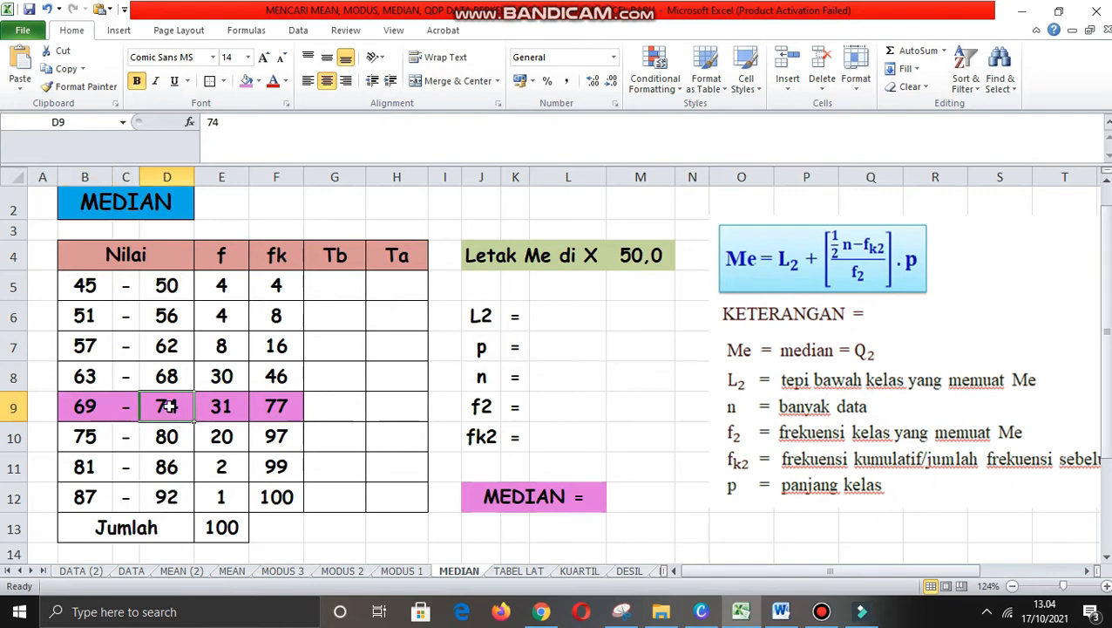
Step: Compute the lower boundary (Tb) of class 45-50 in G5 with the formula =B5-0,5
{"action": "left_click", "coordinate": [342, 287]}
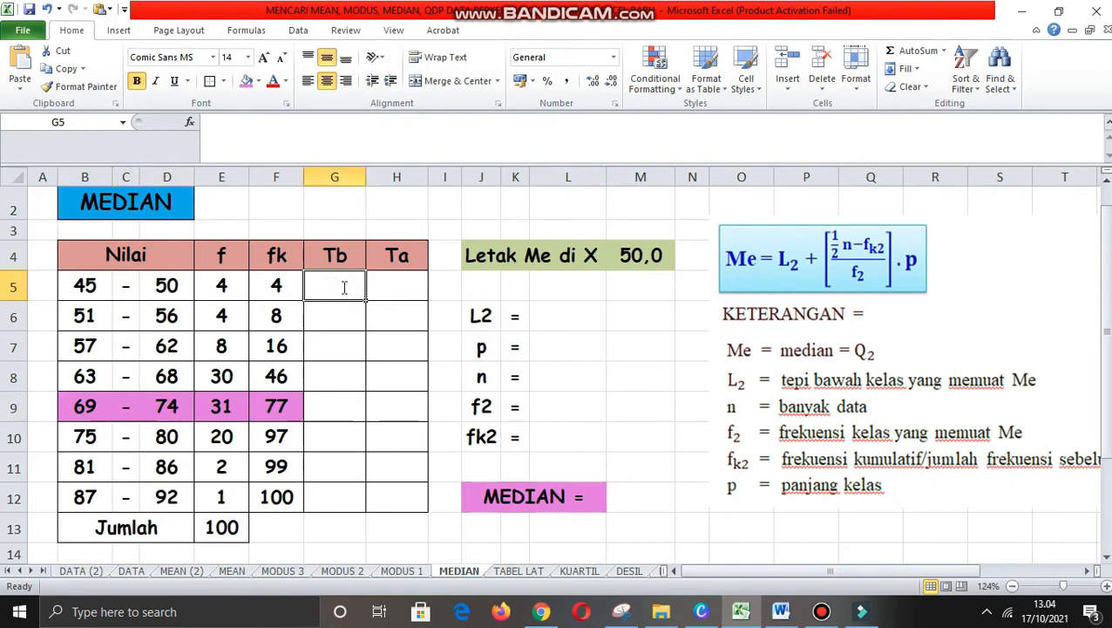
{"action": "type", "text": "="}
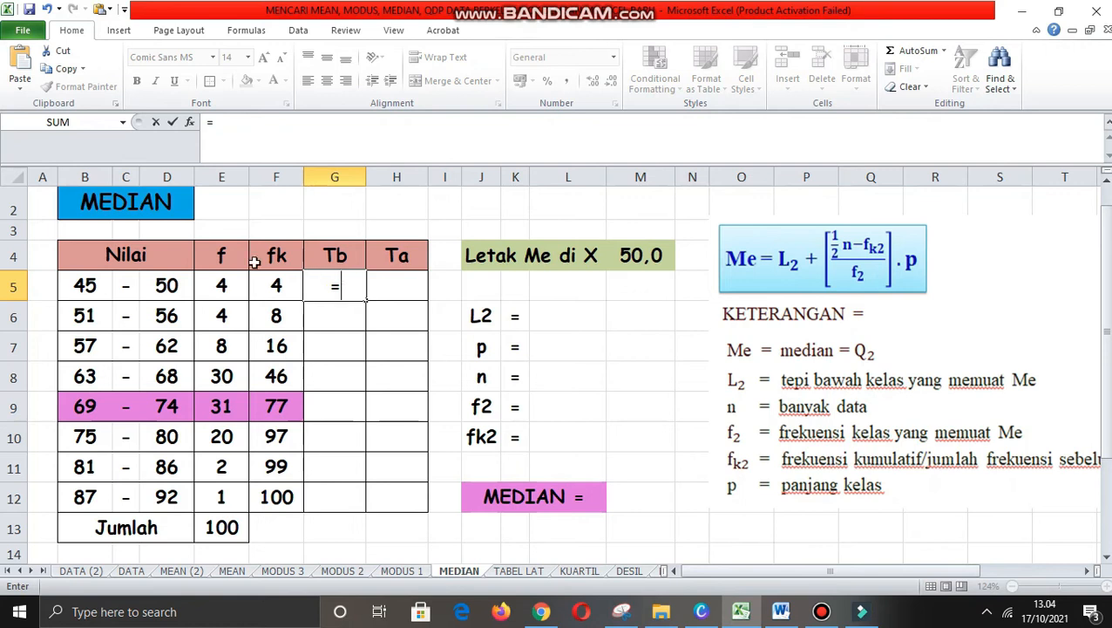
{"action": "left_click", "coordinate": [91, 288]}
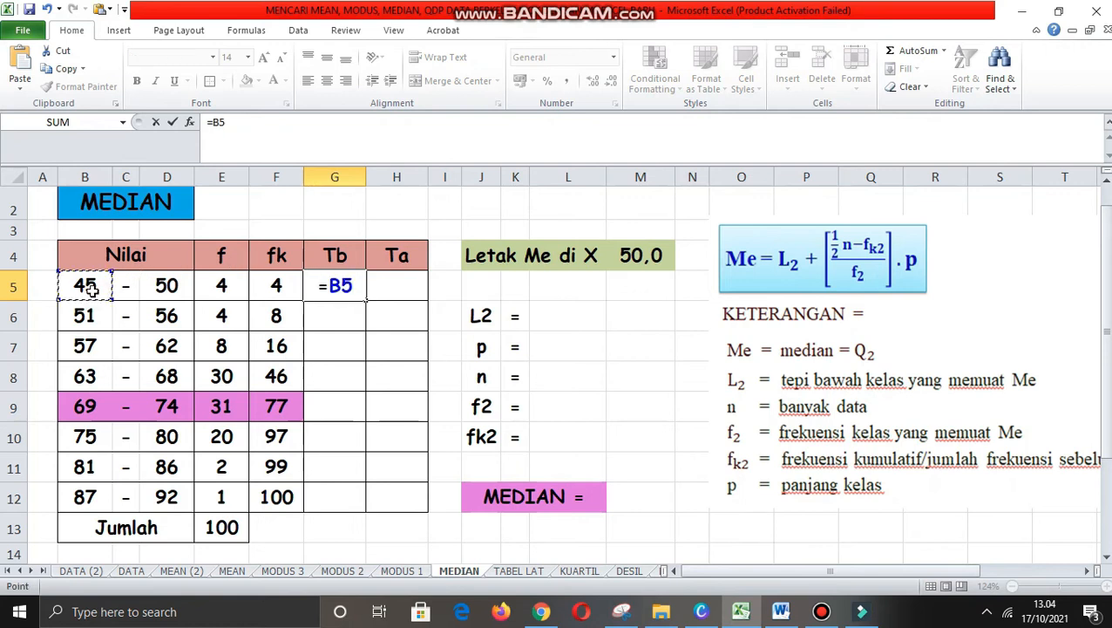
{"action": "type", "text": "-"}
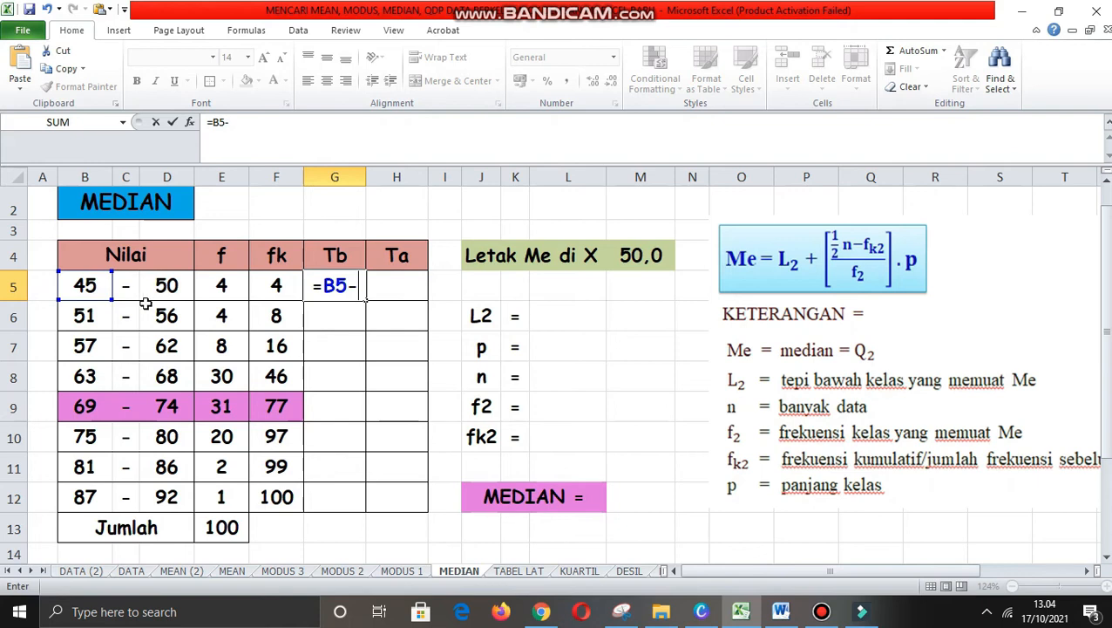
{"action": "type", "text": "0,5"}
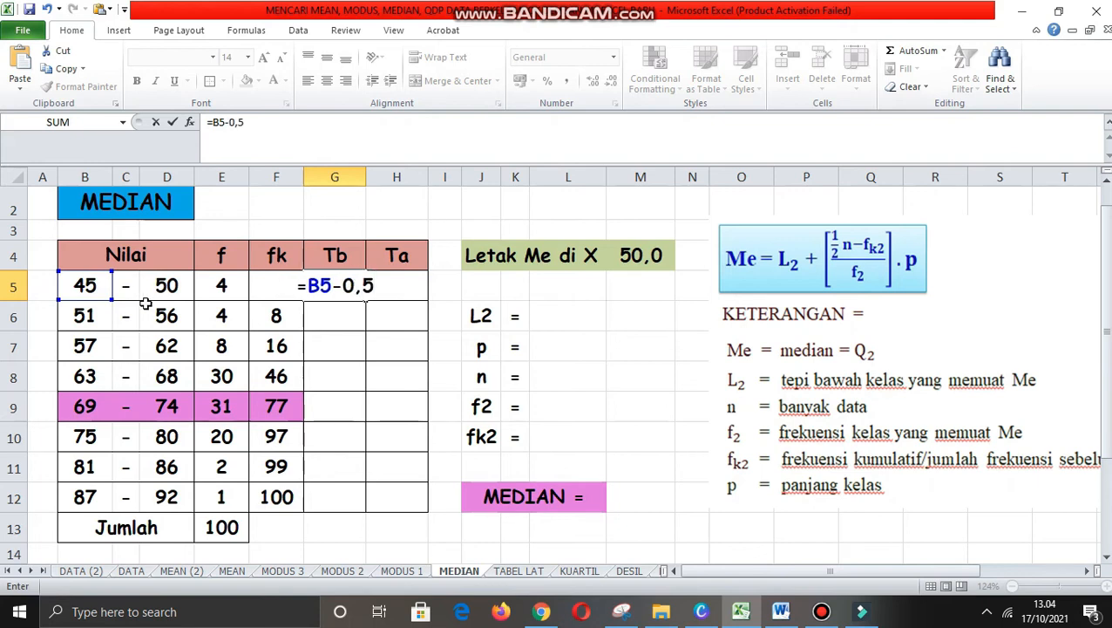
{"action": "key", "text": "Return"}
Step: Compute the upper boundary (Ta) of class 45-50 in H5 with the formula =D5+0,5
{"action": "left_click", "coordinate": [397, 287]}
{"action": "type", "text": "="}
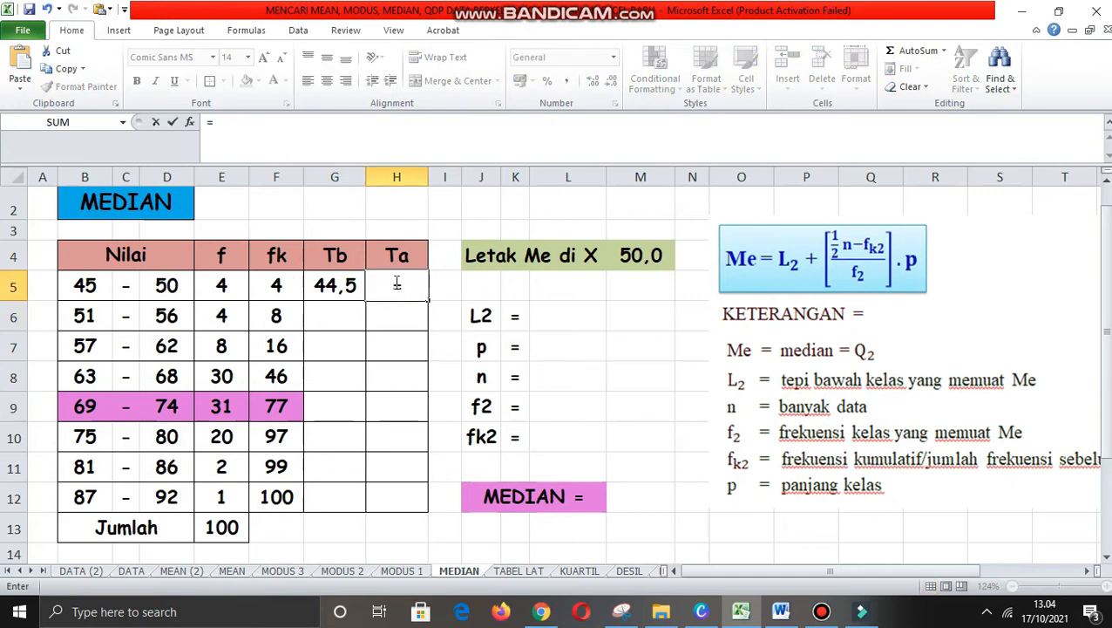
{"action": "left_click", "coordinate": [171, 285]}
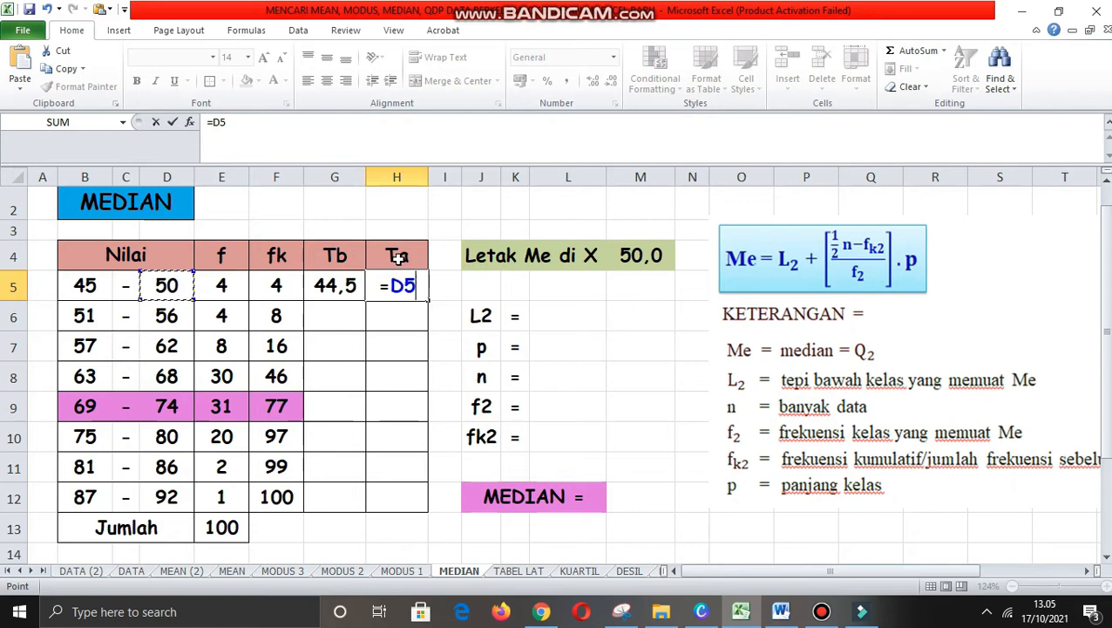
{"action": "type", "text": "+0,5"}
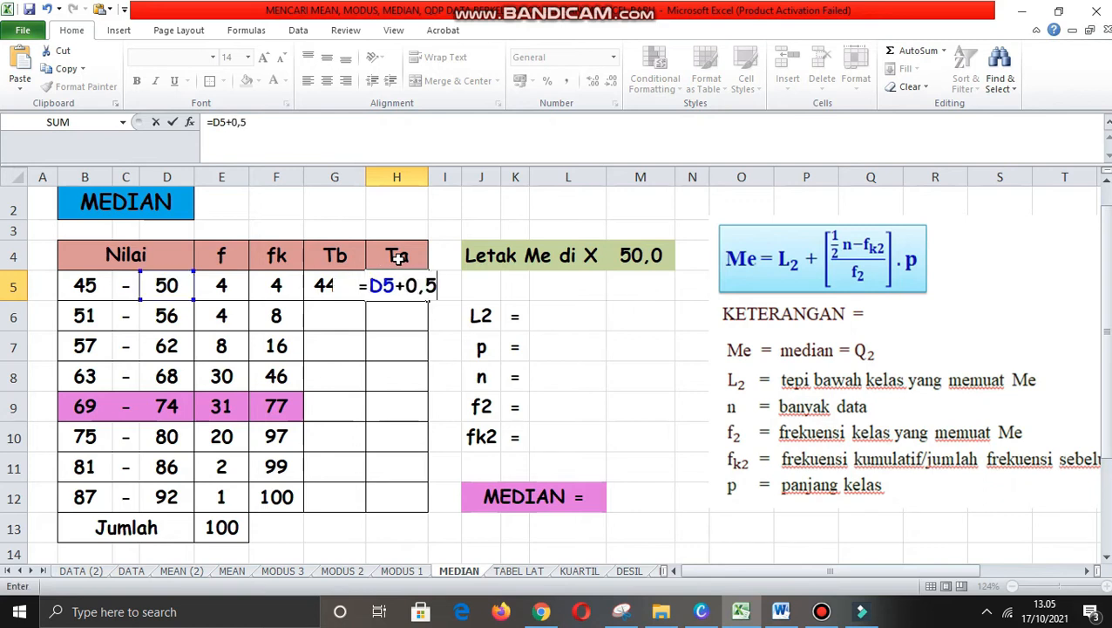
{"action": "key", "text": "Return"}
Step: Fill the Tb and Ta formulas in G5:H5 down through row 12 and check the boundaries of the highlighted median class
{"action": "left_click", "coordinate": [322, 283]}
{"action": "key", "text": "shift+Right"}
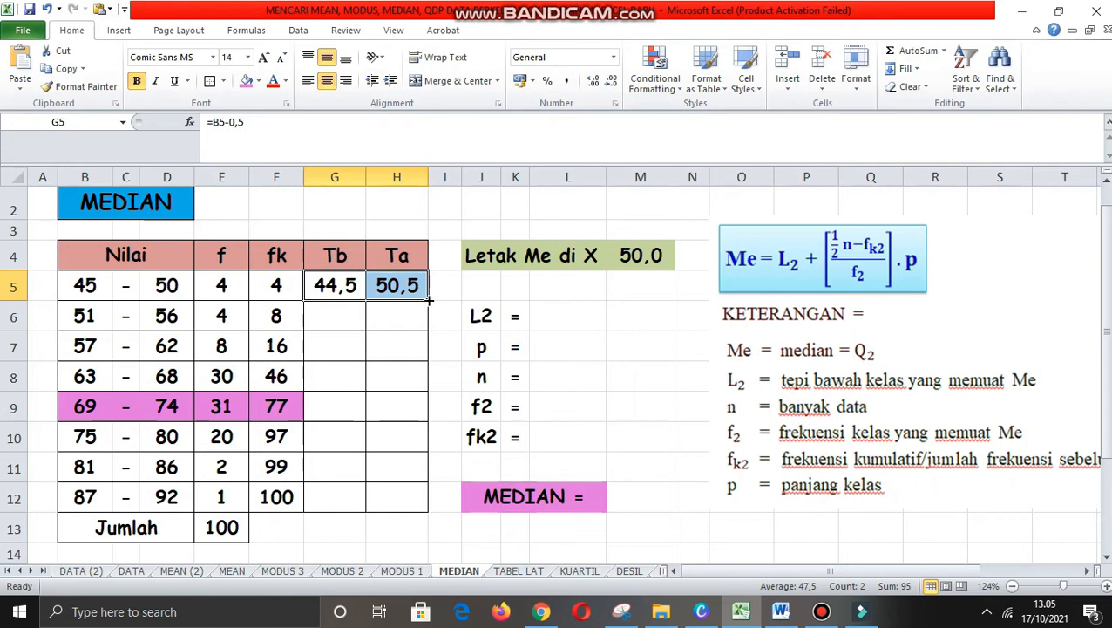
{"action": "left_click_drag", "start_coordinate": [429, 300], "coordinate": [415, 510]}
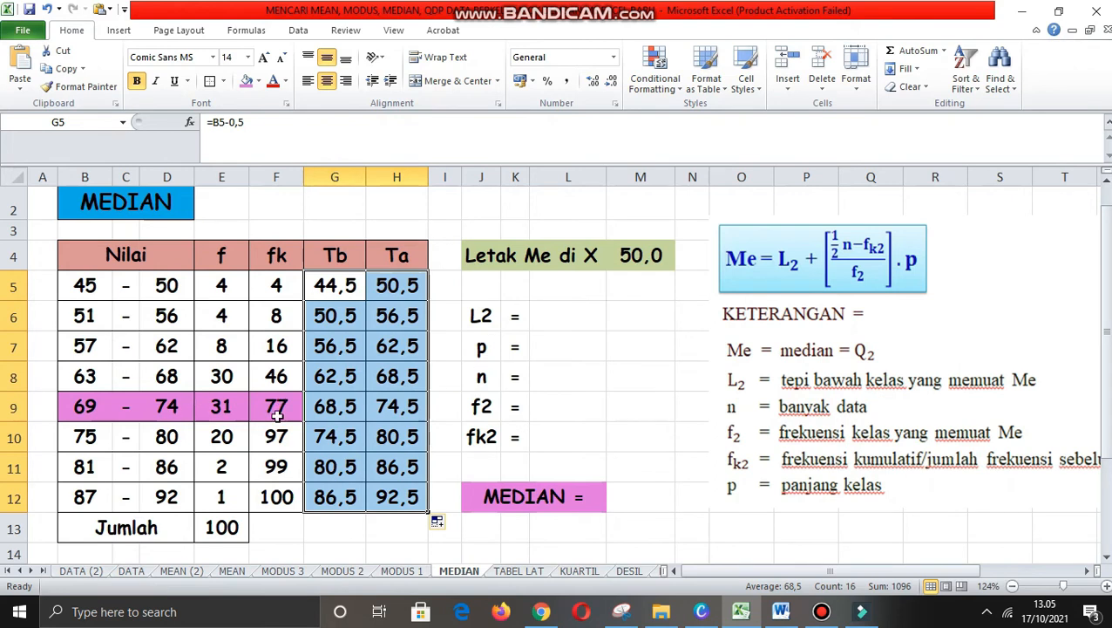
{"action": "left_click", "coordinate": [400, 406]}
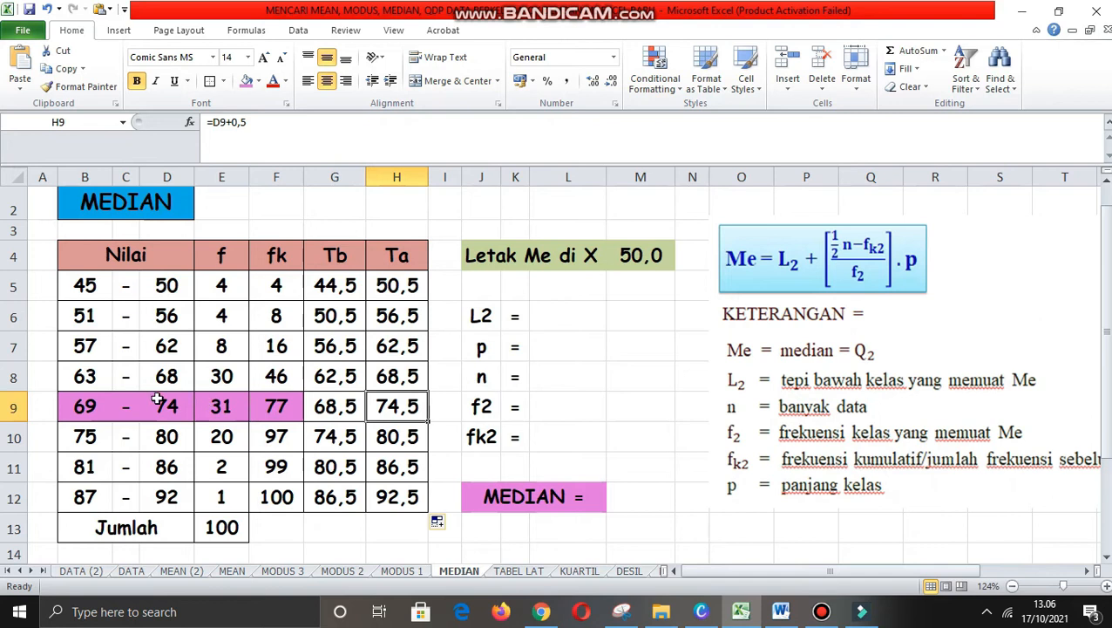
{"action": "left_click", "coordinate": [320, 410]}
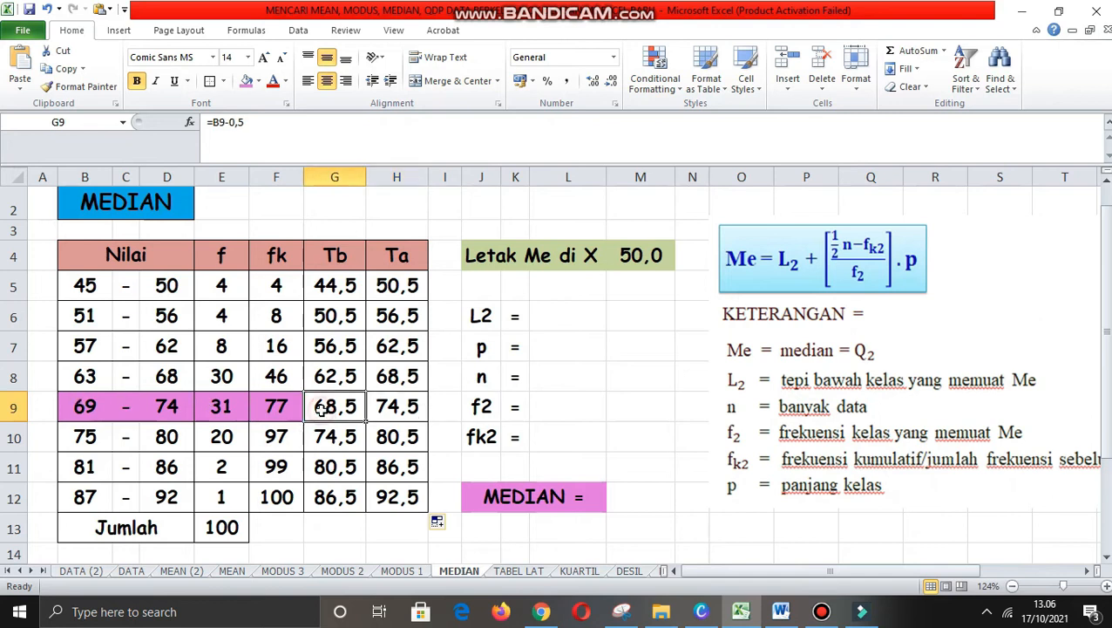
{"action": "left_click", "coordinate": [399, 404]}
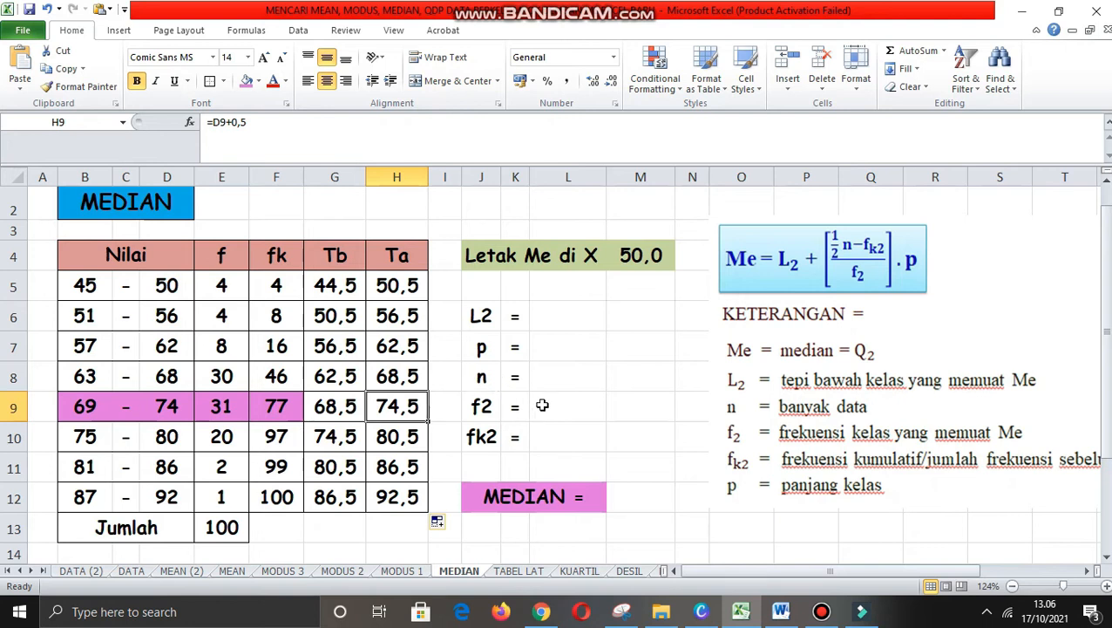
Step: Set L2 in cell L6 to the median class's lower boundary with the formula =G9
{"action": "left_click", "coordinate": [557, 315]}
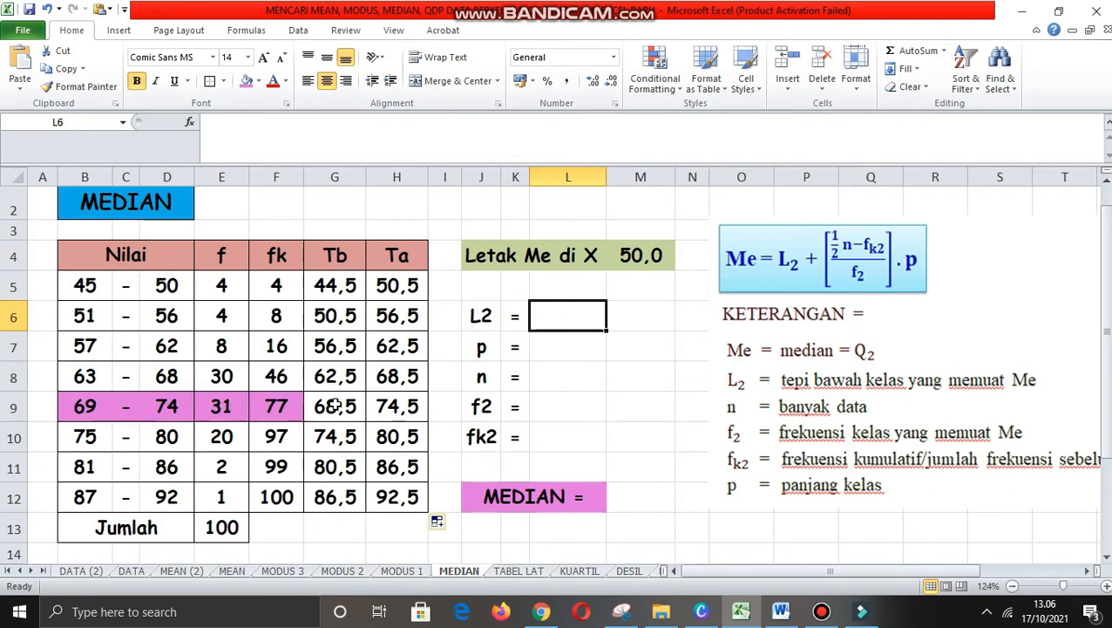
{"action": "type", "text": "="}
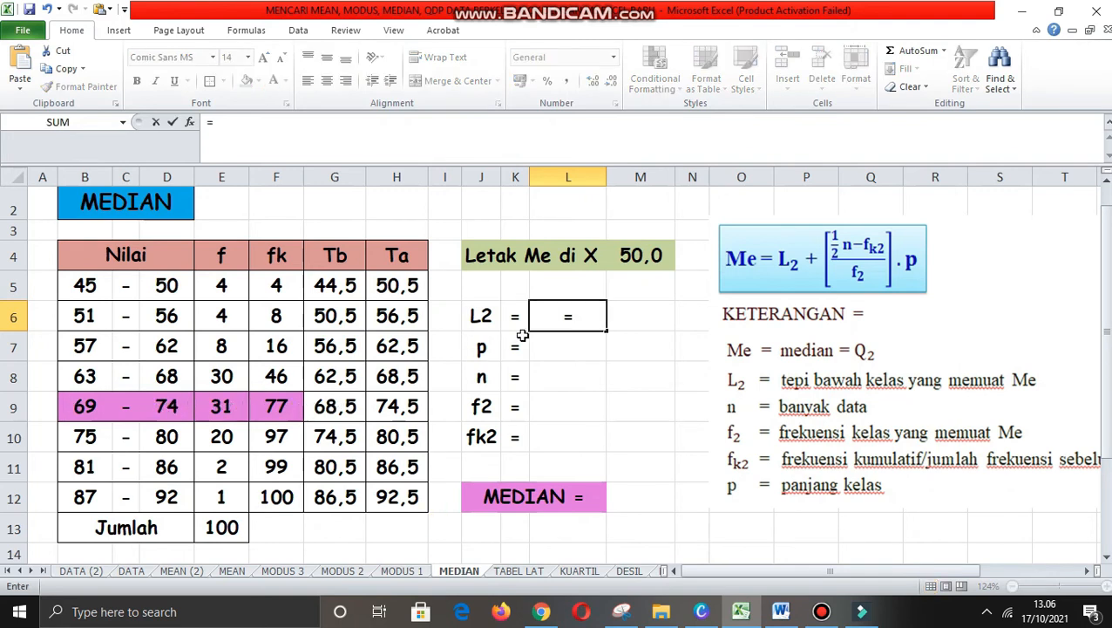
{"action": "left_click", "coordinate": [335, 406]}
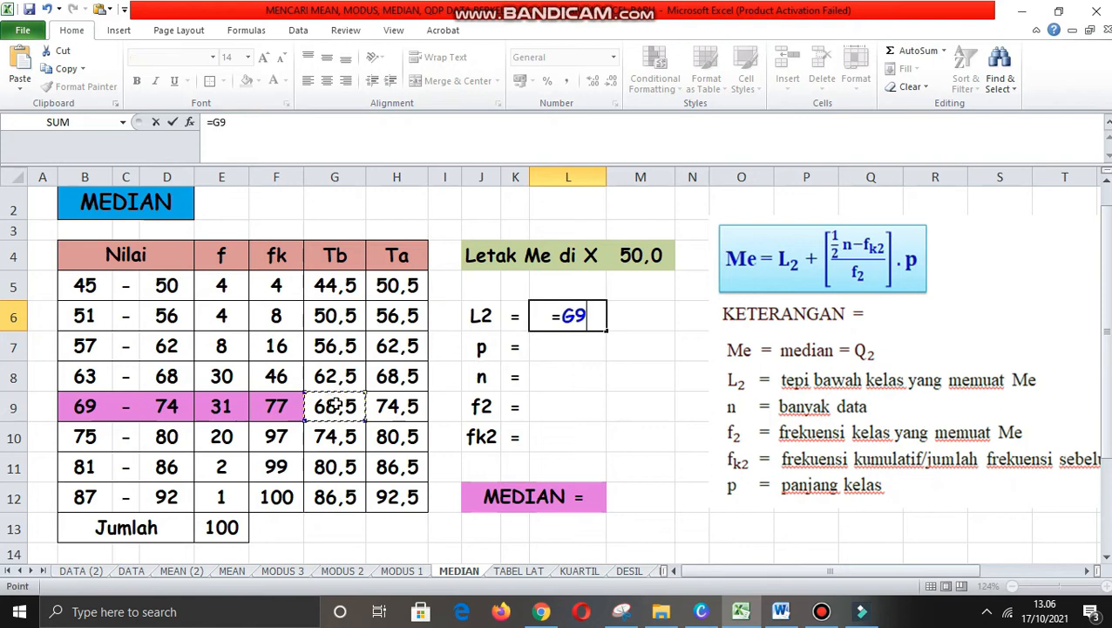
{"action": "key", "text": "Return"}
Step: Calculate the class length p in L7 with the formula =H9-G9
{"action": "type", "text": "="}
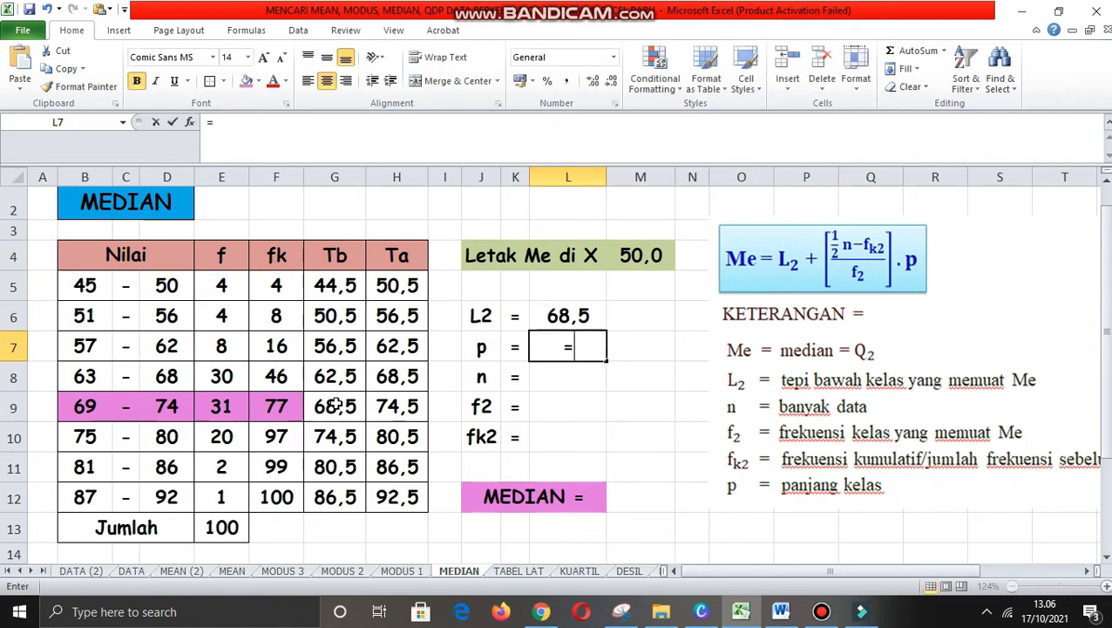
{"action": "left_click", "coordinate": [398, 406]}
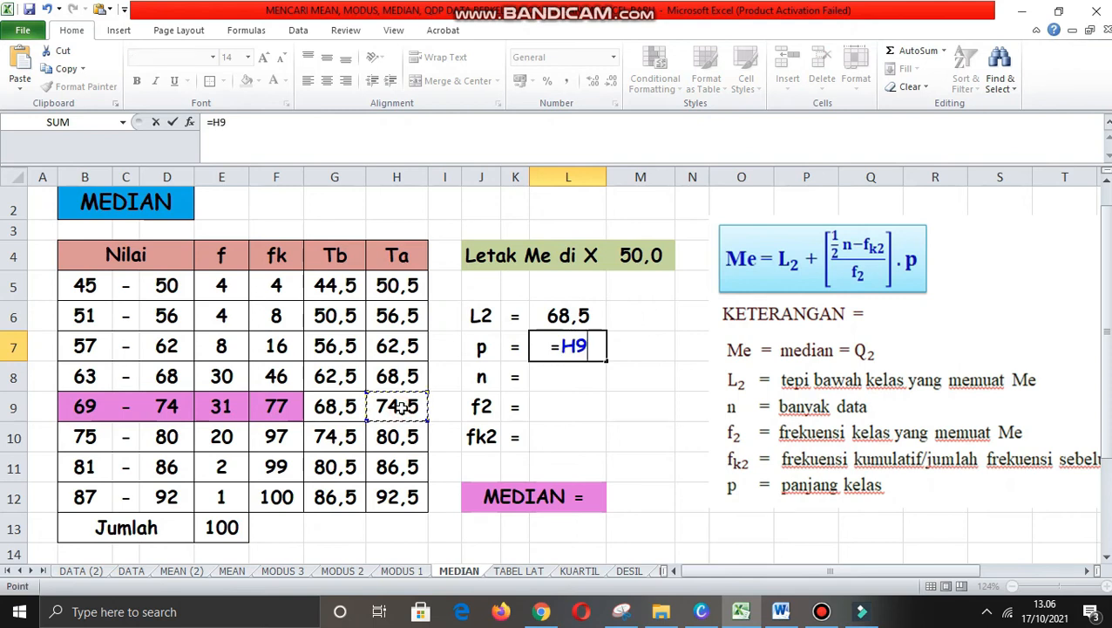
{"action": "type", "text": "-"}
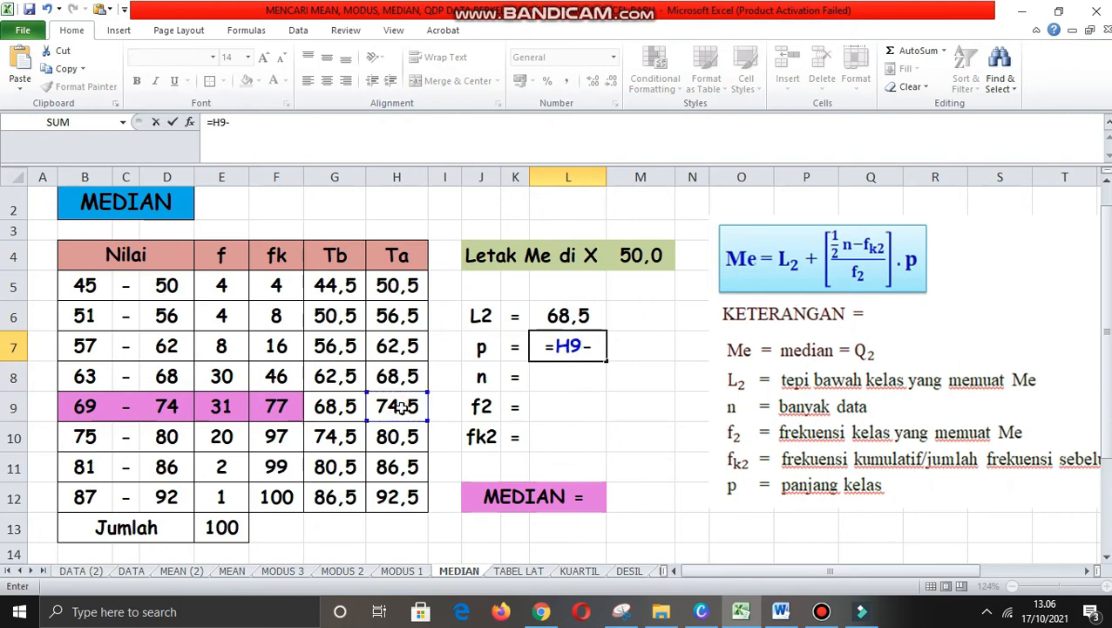
{"action": "left_click", "coordinate": [331, 408]}
{"action": "key", "text": "Return"}
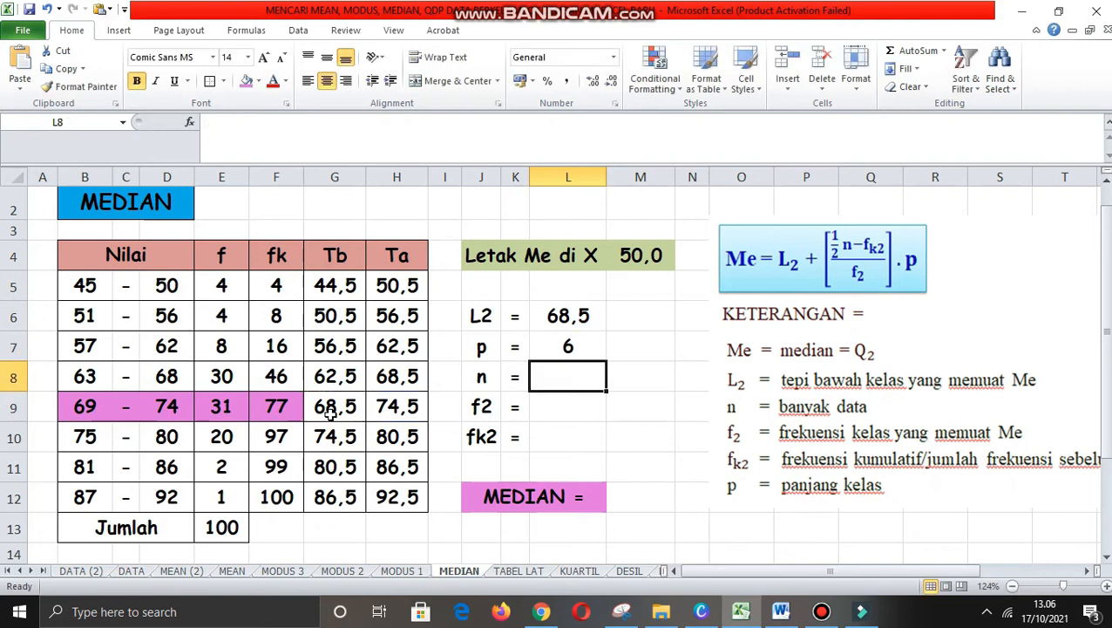
Step: Set the data count n in L8 to the Jumlah total with the formula =E13
{"action": "type", "text": "="}
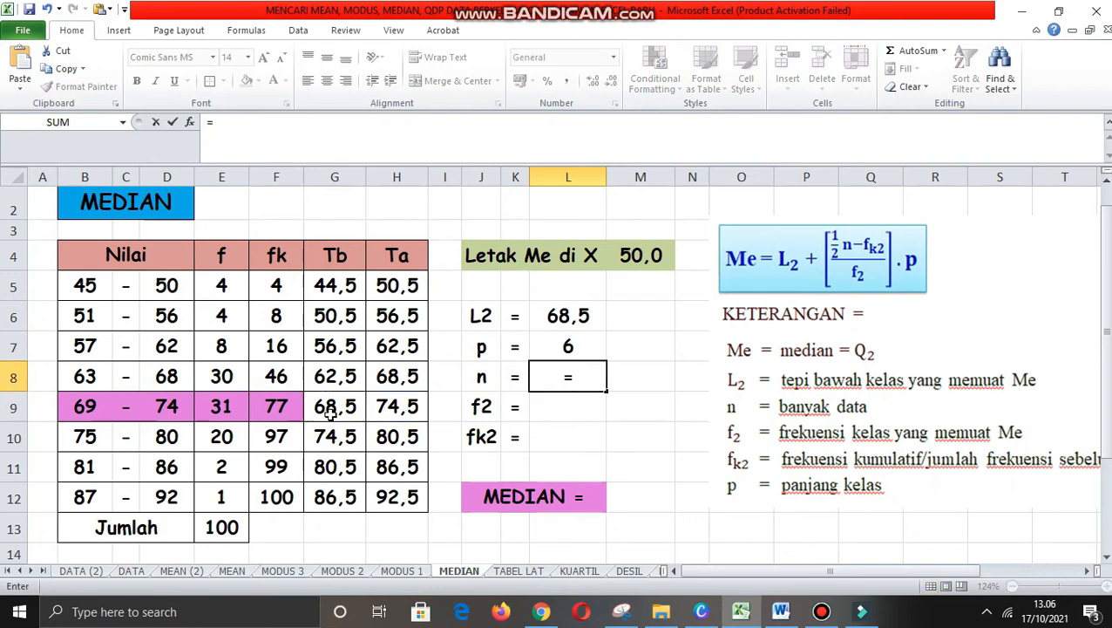
{"action": "left_click", "coordinate": [227, 525]}
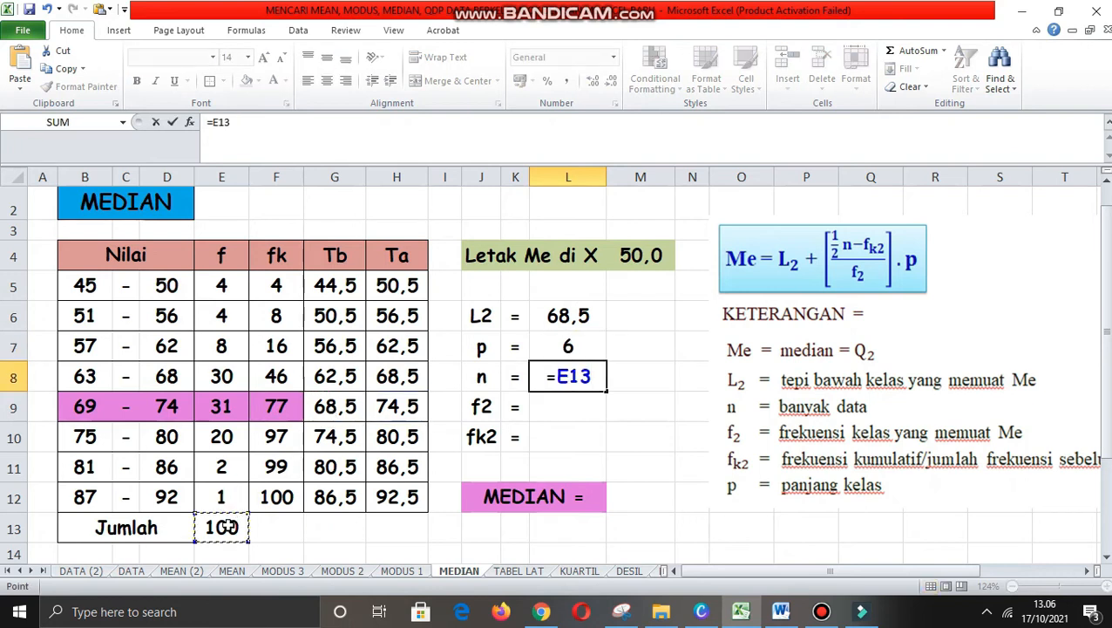
{"action": "key", "text": "Return"}
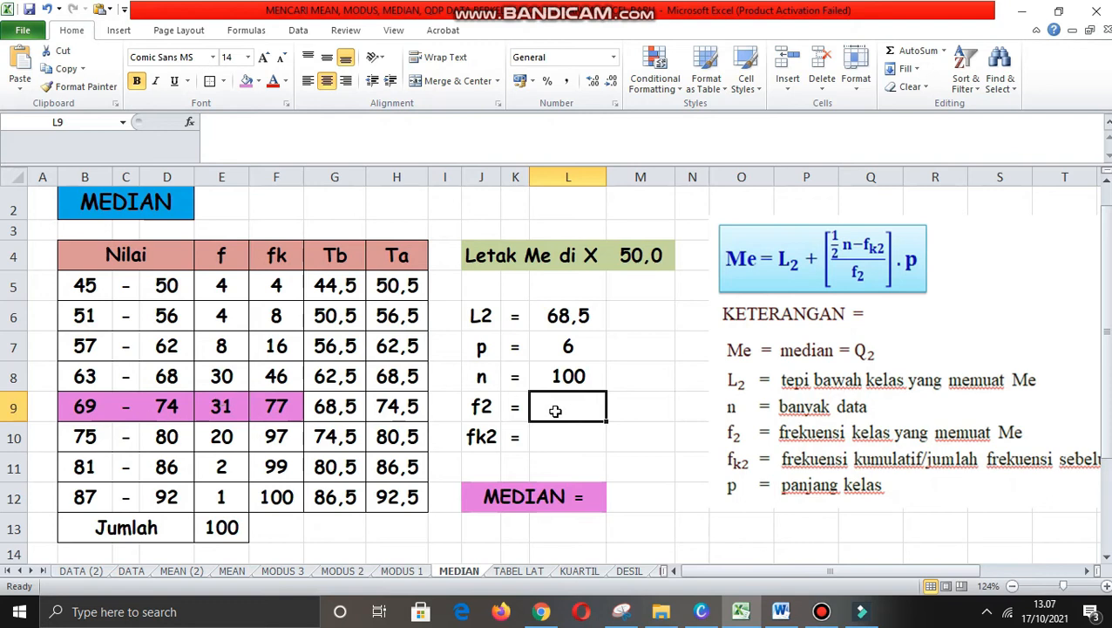
Step: Set f2 in L9 to the median class frequency with =E9, and enter the preceding class's cumulative frequency, 46, as fk2 in L10
{"action": "type", "text": "="}
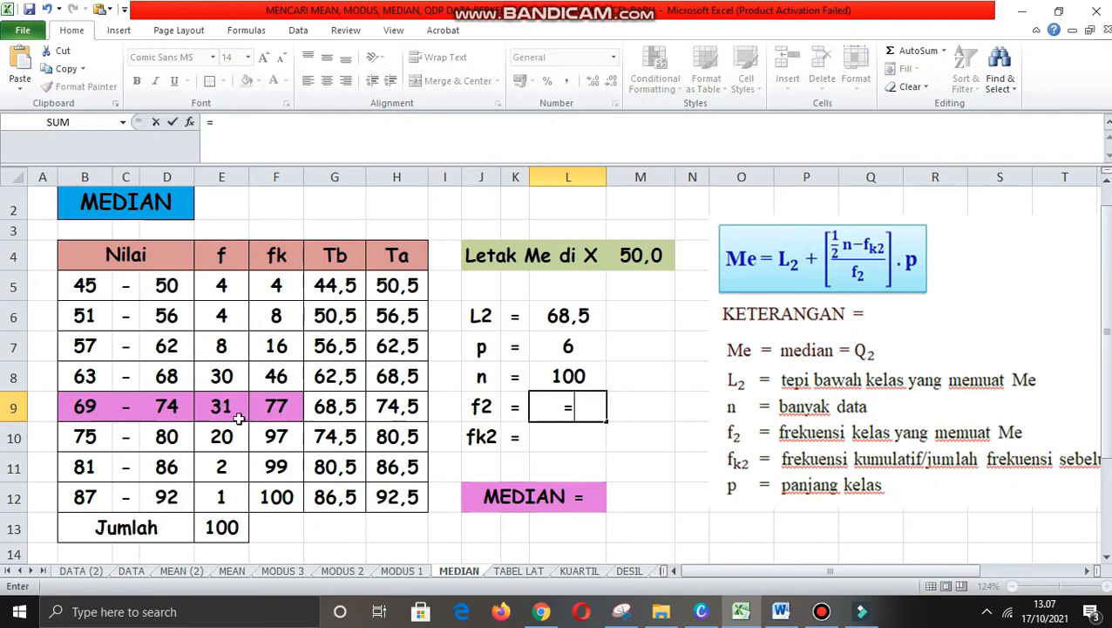
{"action": "left_click", "coordinate": [216, 406]}
{"action": "key", "text": "Return"}
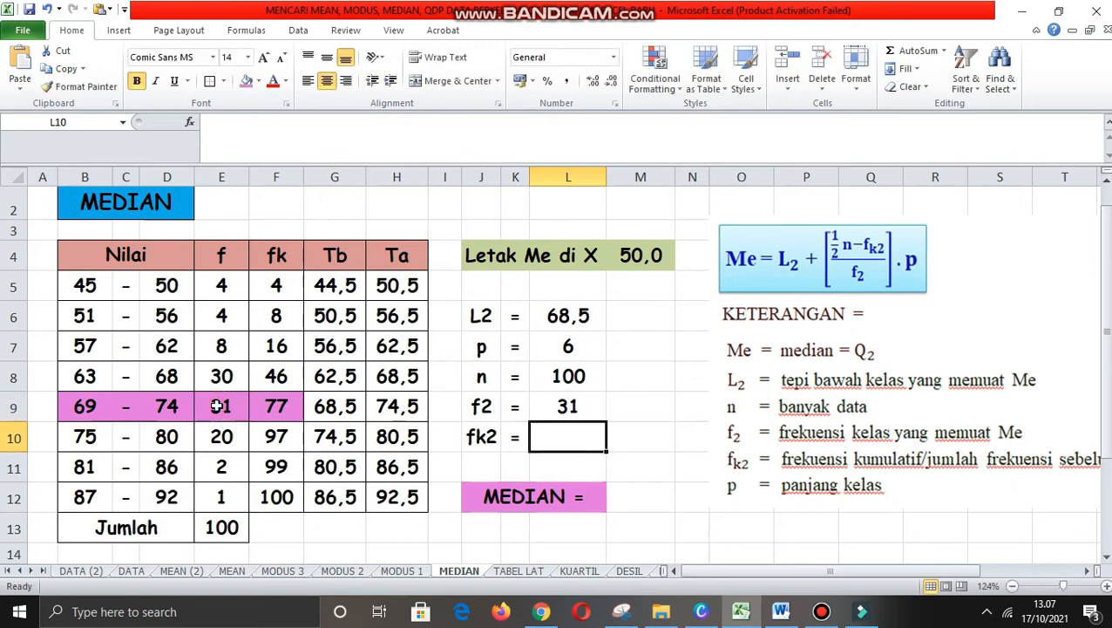
{"action": "type", "text": "="}
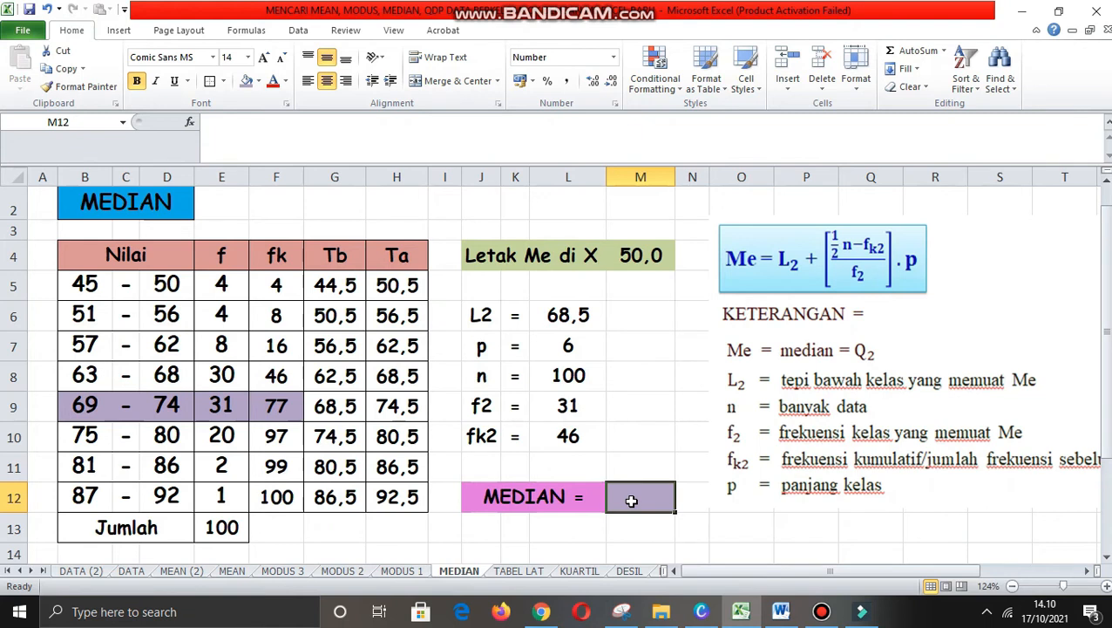
Step: Begin the median formula in M12 as =L6+(M4-L10)/L9, following the Me formula shown beside the table
{"action": "type", "text": "="}
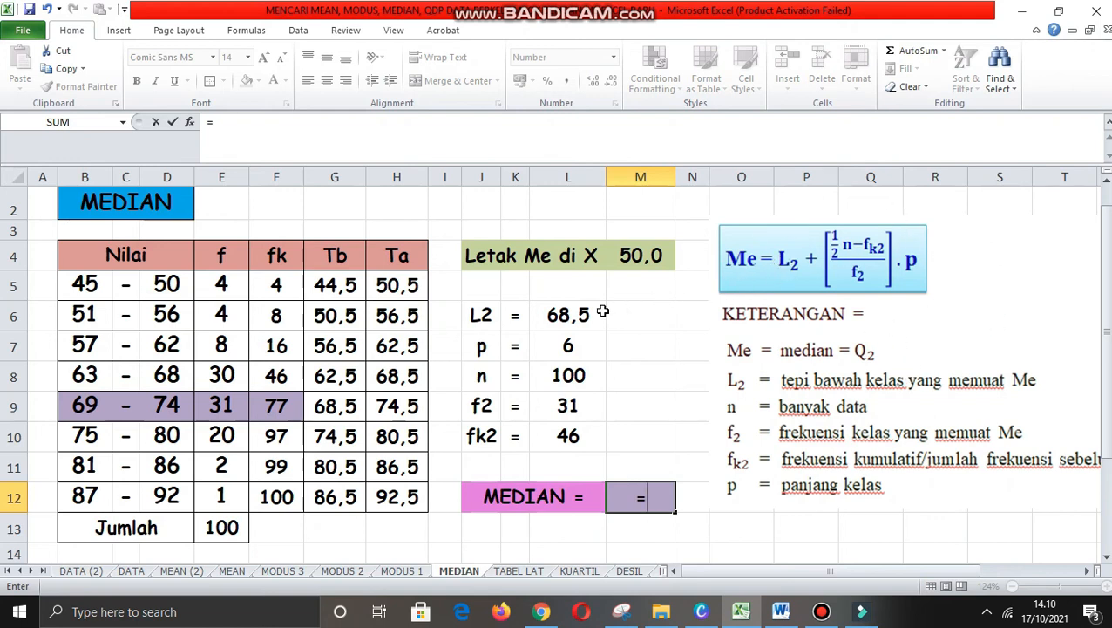
{"action": "left_click", "coordinate": [571, 318]}
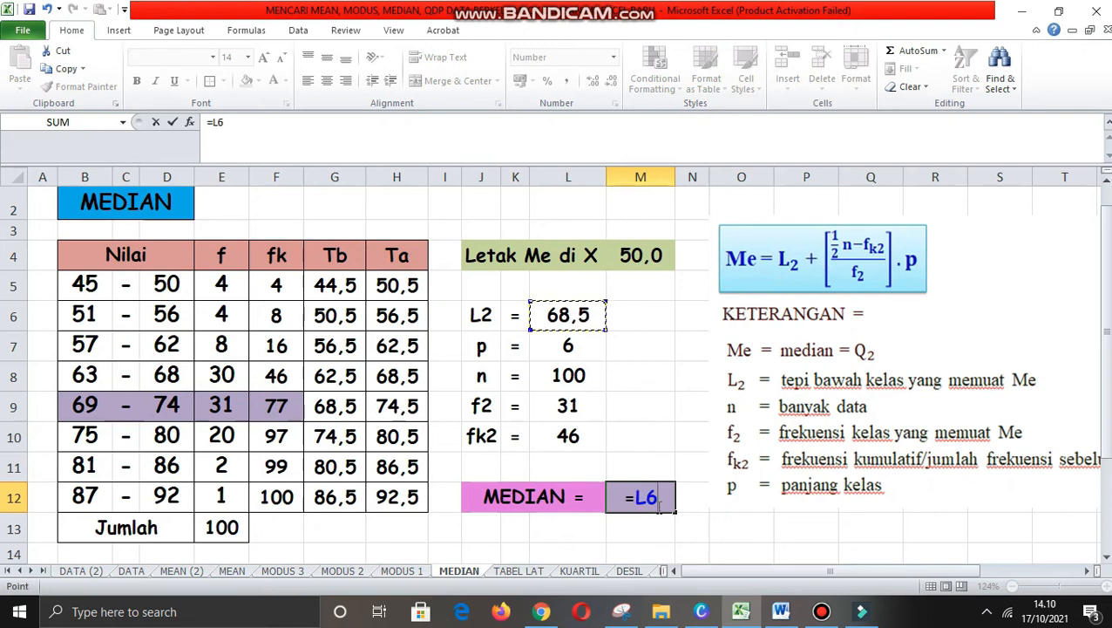
{"action": "type", "text": "+"}
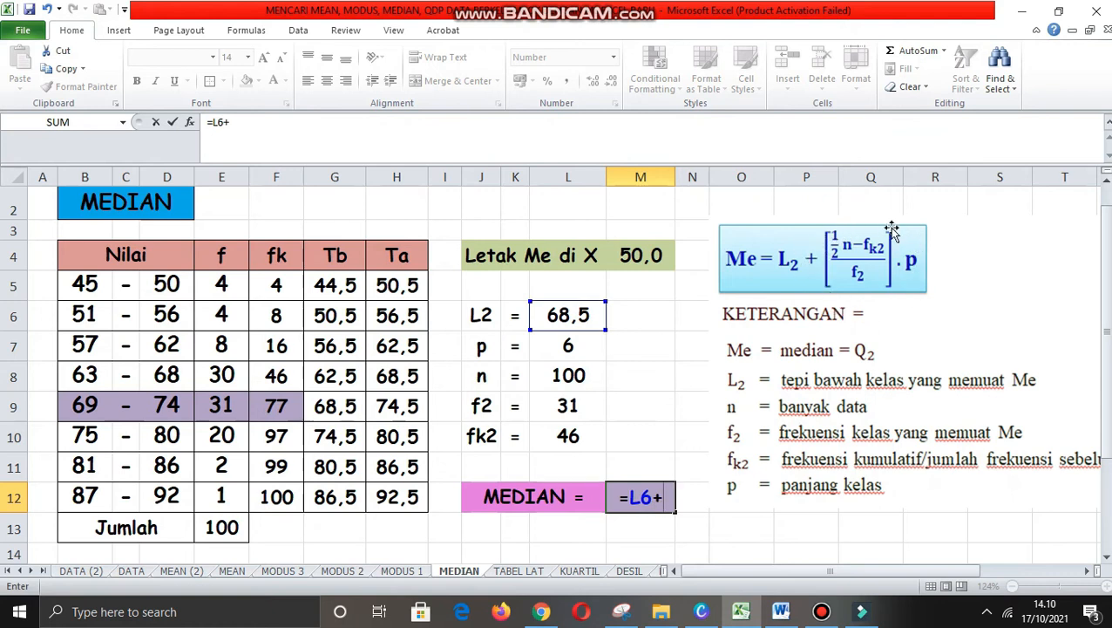
{"action": "type", "text": "("}
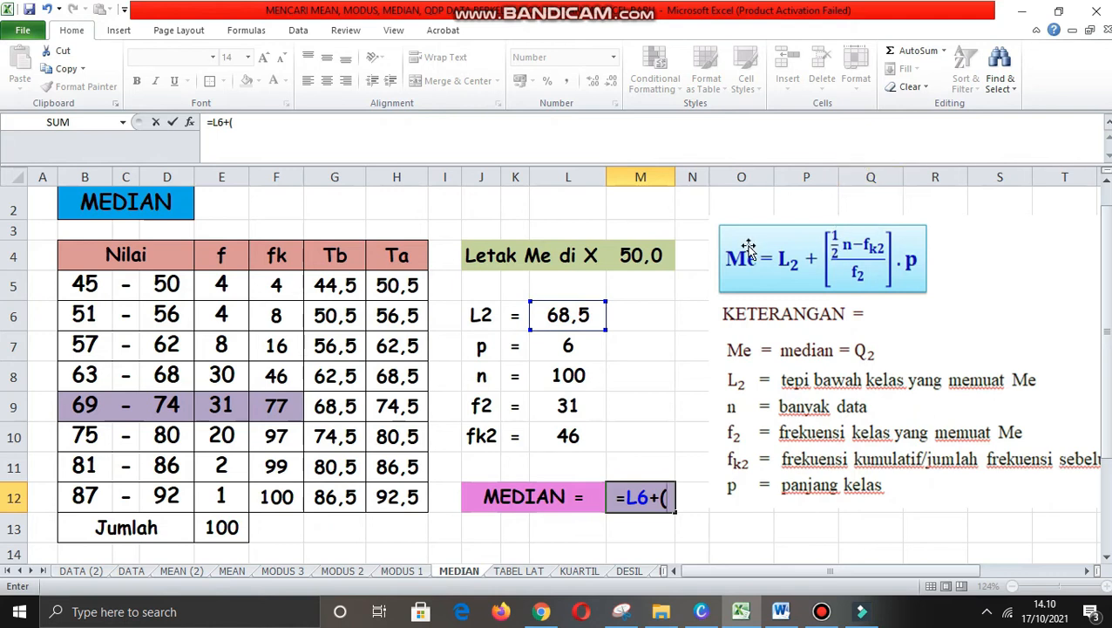
{"action": "left_click", "coordinate": [642, 251]}
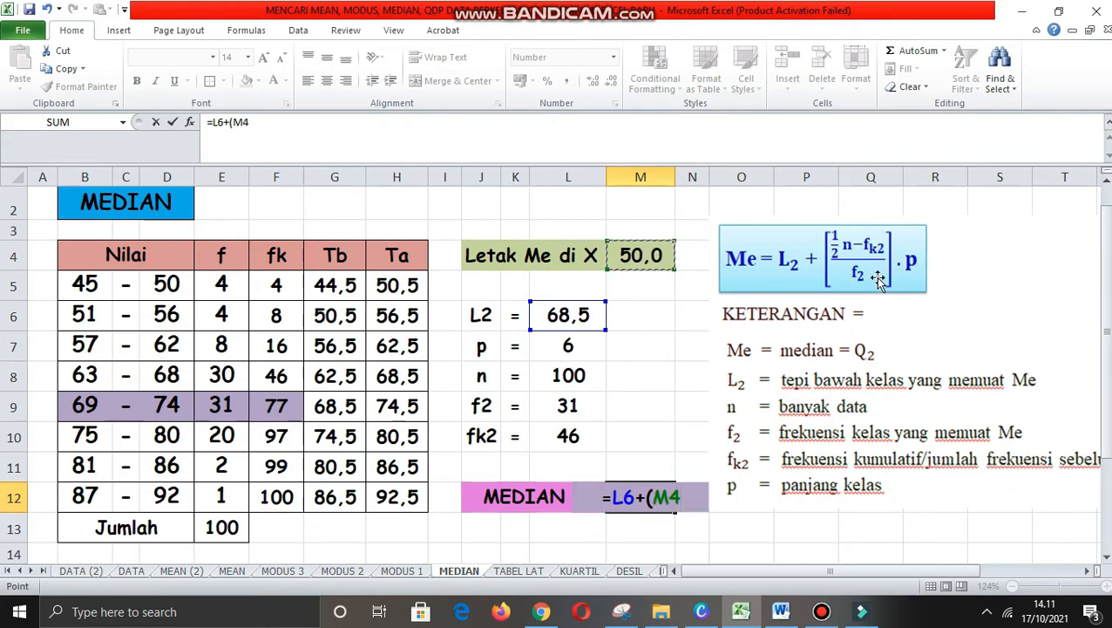
{"action": "type", "text": "-"}
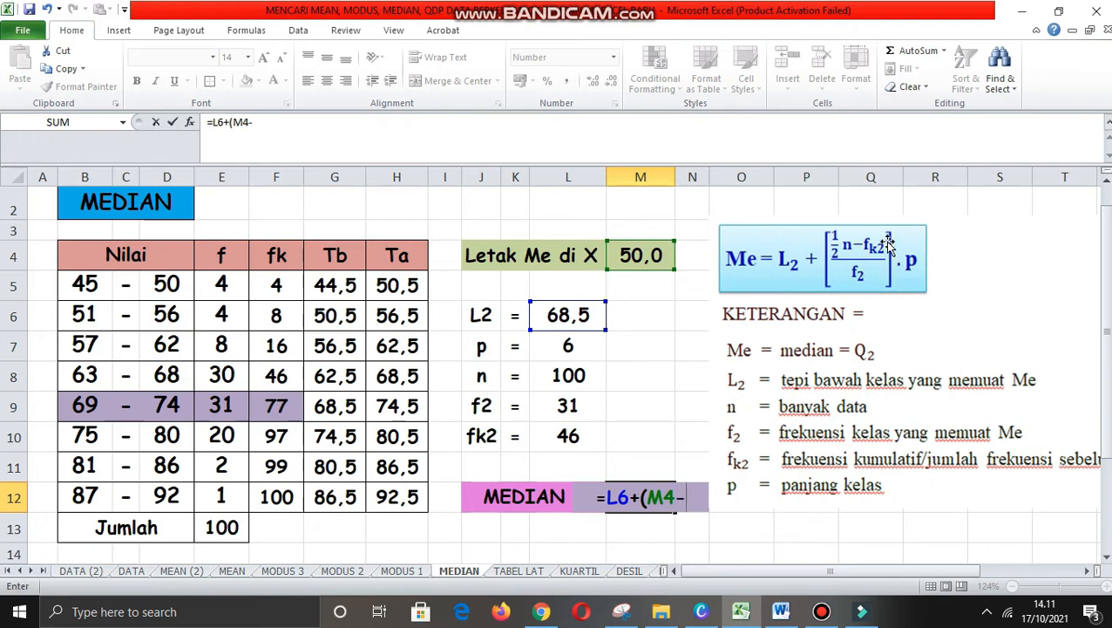
{"action": "left_click", "coordinate": [568, 435]}
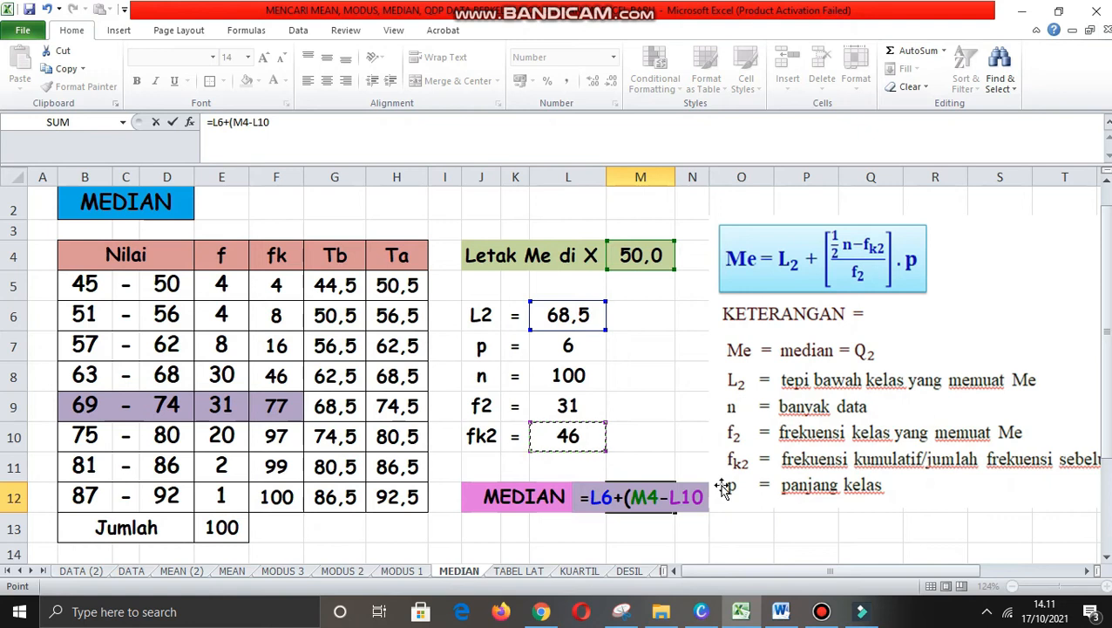
{"action": "type", "text": ")"}
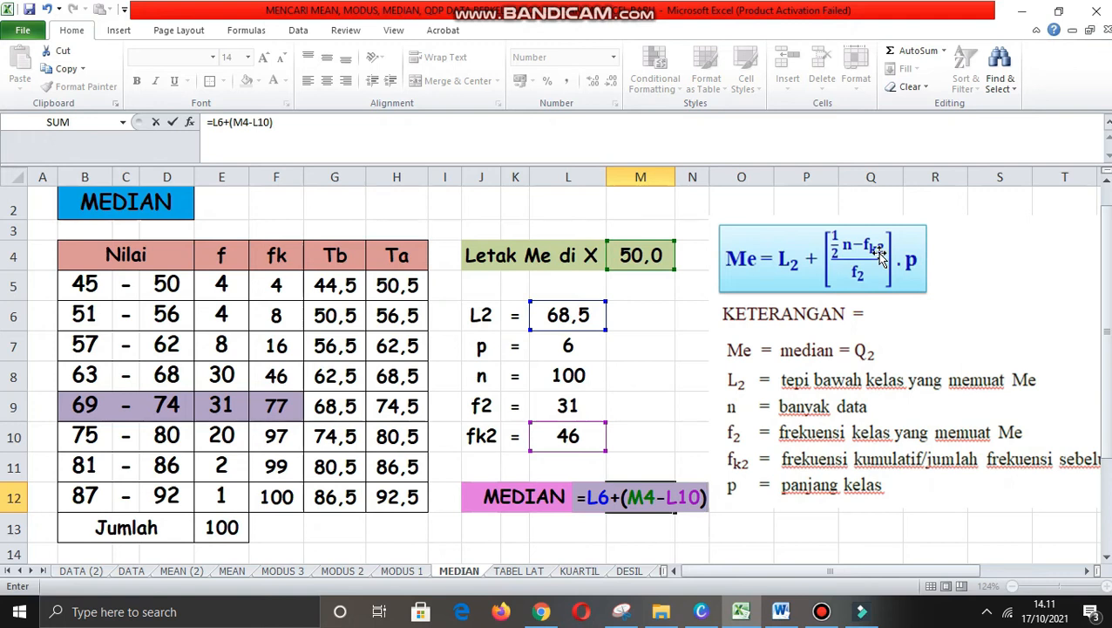
{"action": "type", "text": "/"}
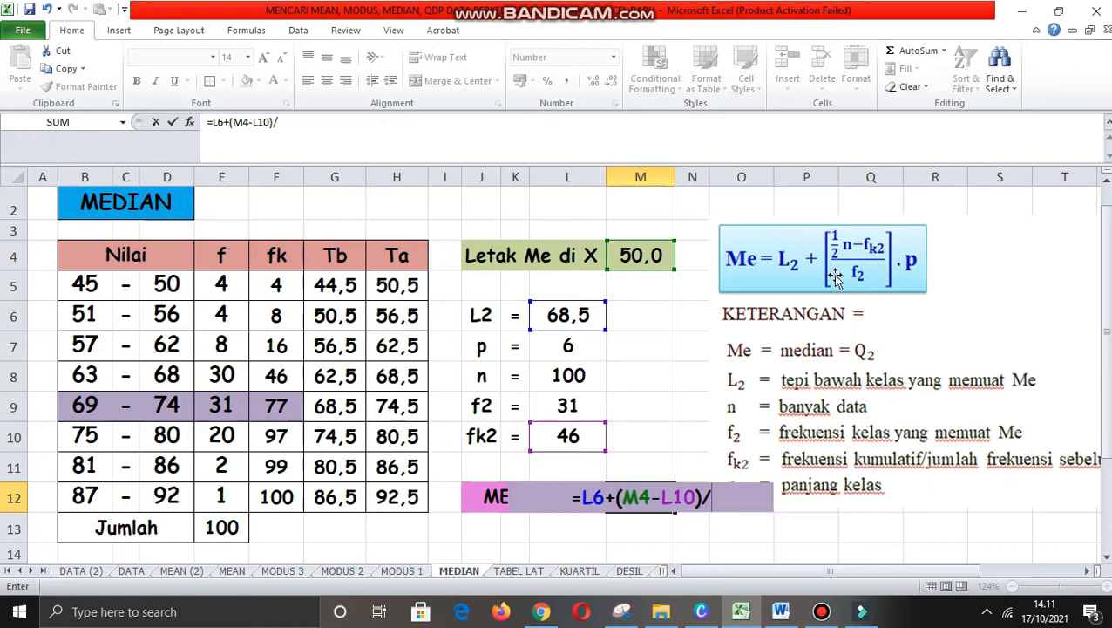
{"action": "left_click", "coordinate": [568, 404]}
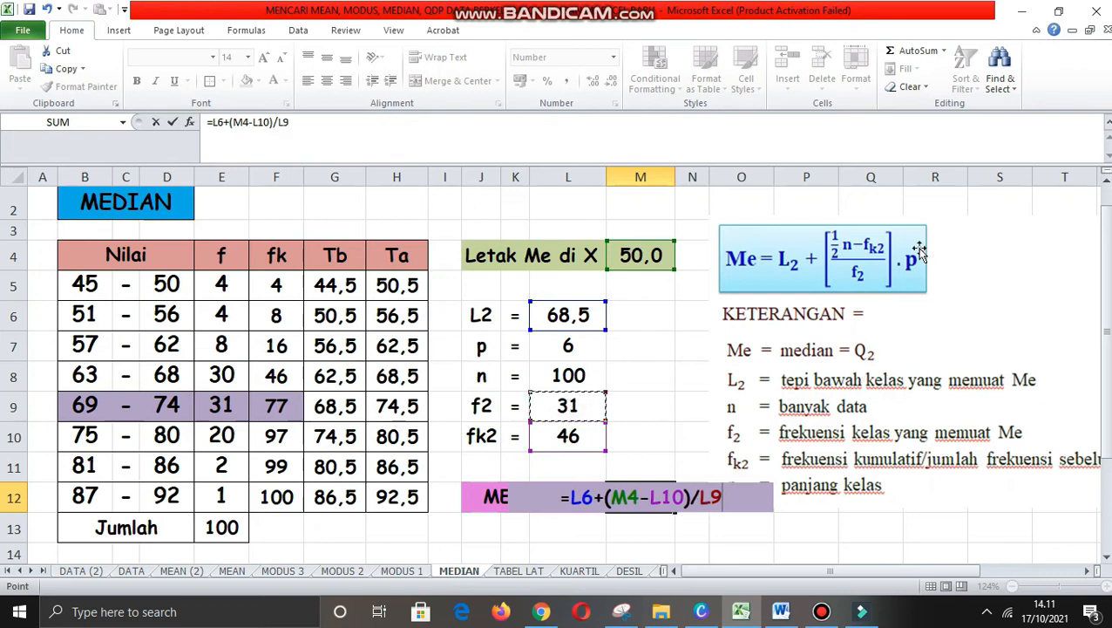
Step: Enclose the fraction in parentheses and multiply it by the class length, completing M12 as =L6+((M4-L10)/L9)*L7
{"action": "left_click", "coordinate": [604, 497]}
{"action": "type", "text": "("}
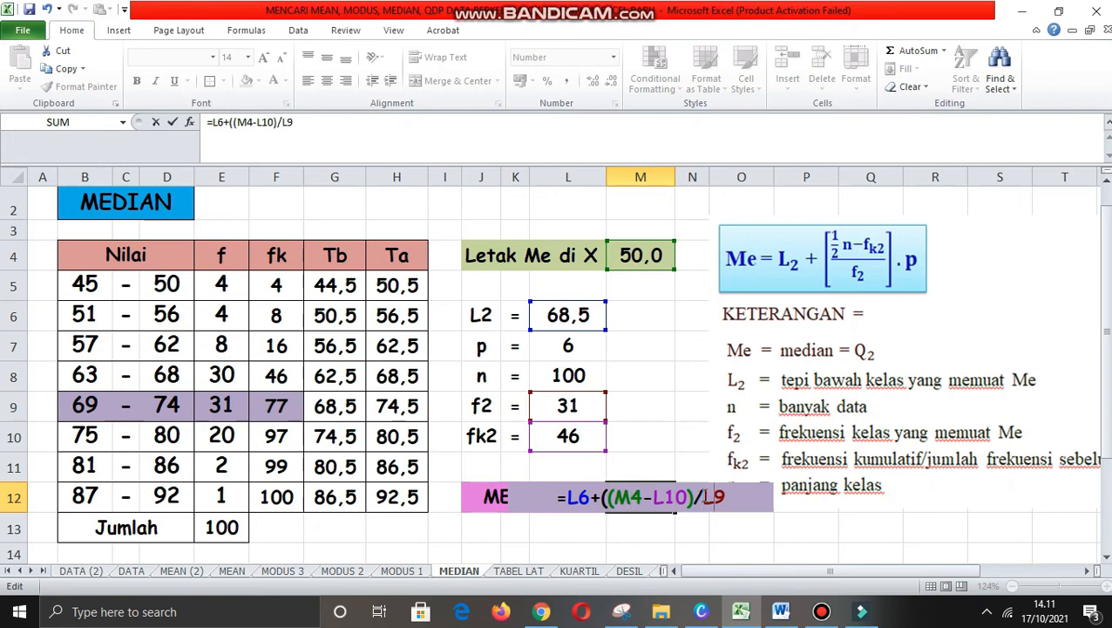
{"action": "type", "text": ")"}
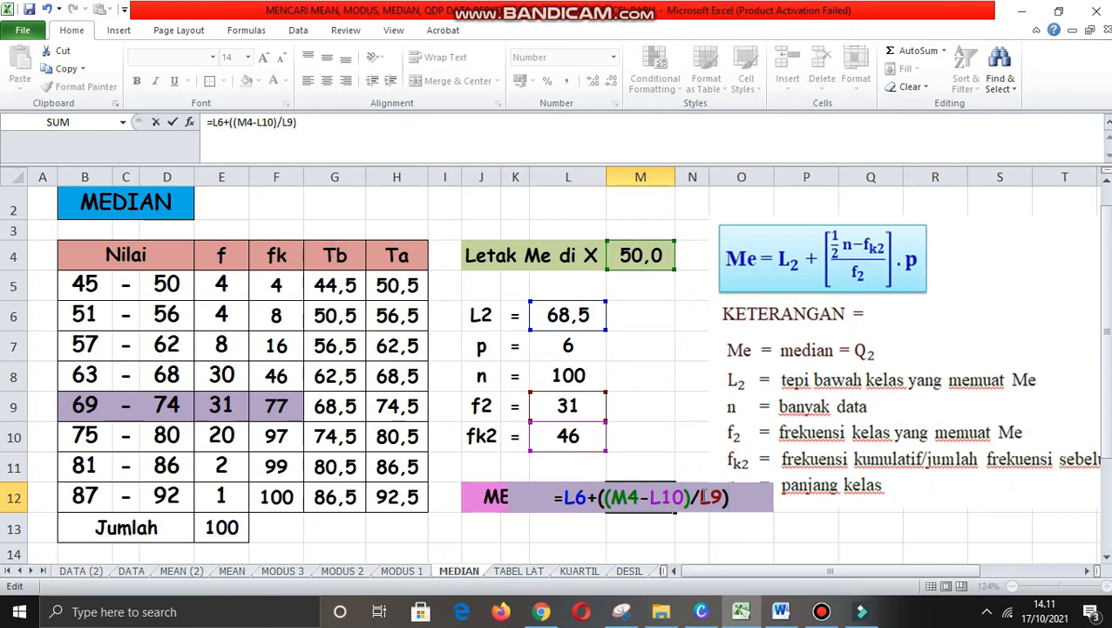
{"action": "type", "text": "*"}
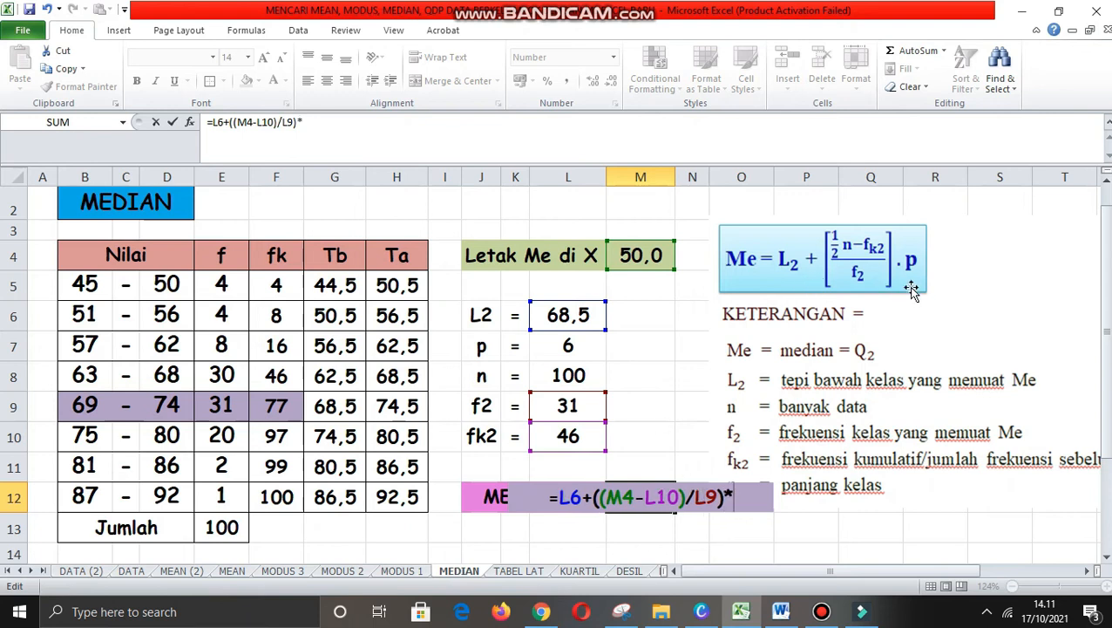
{"action": "left_click", "coordinate": [587, 347]}
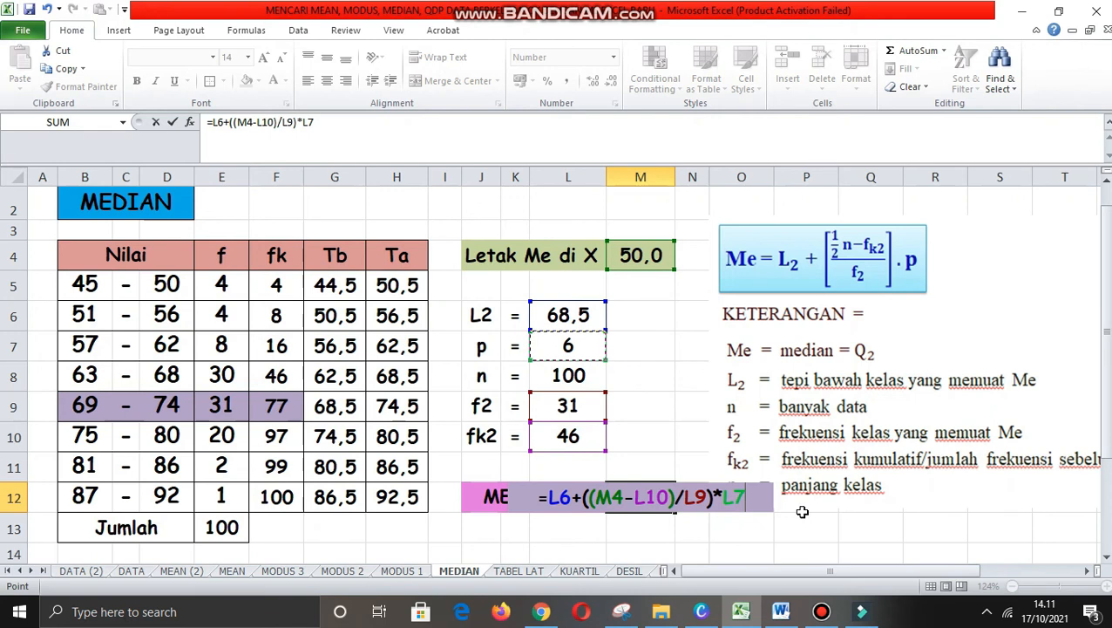
{"action": "key", "text": "Return"}
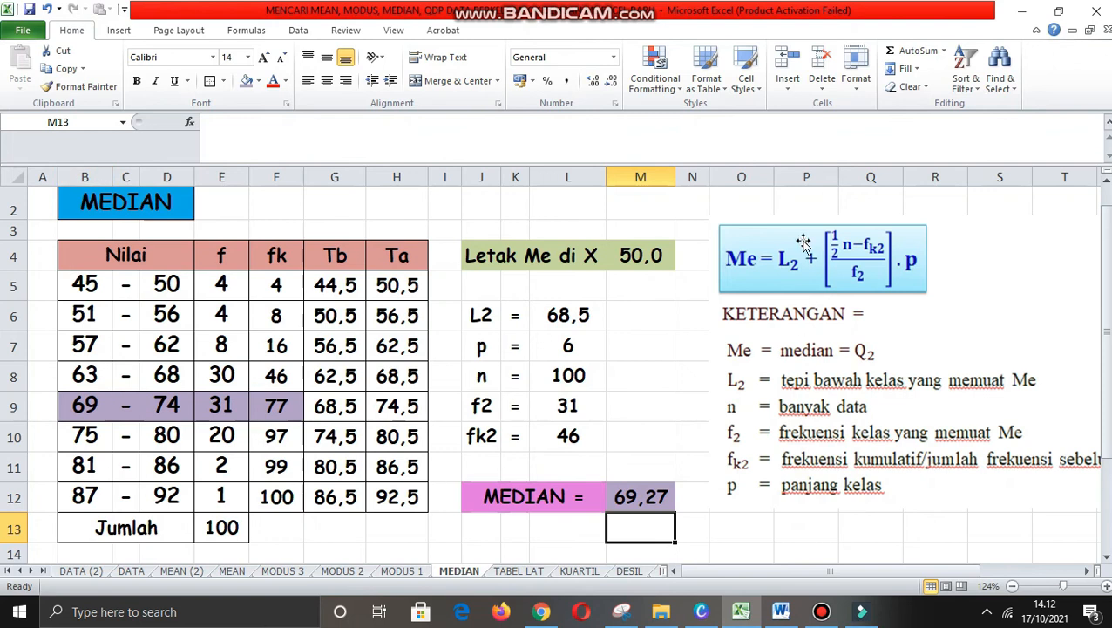
Step: Clear the class intervals and frequencies in B5:E12 of the MEDIAN table
{"action": "left_click", "coordinate": [77, 286]}
{"action": "key", "text": "shift+Right"}
{"action": "key", "text": "shift+Right"}
{"action": "key", "text": "shift+Right"}
{"action": "key", "text": "shift+Down"}
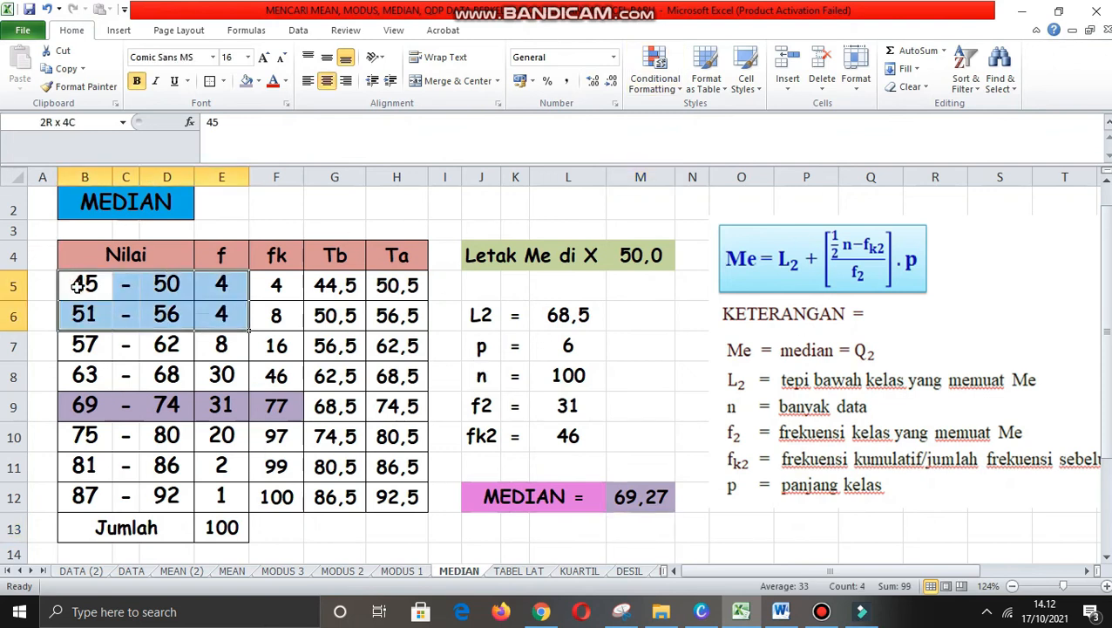
{"action": "key", "text": "shift+Down"}
{"action": "key", "text": "shift+Down"}
{"action": "key", "text": "shift+Down"}
{"action": "key", "text": "shift+Down"}
{"action": "key", "text": "shift+Down"}
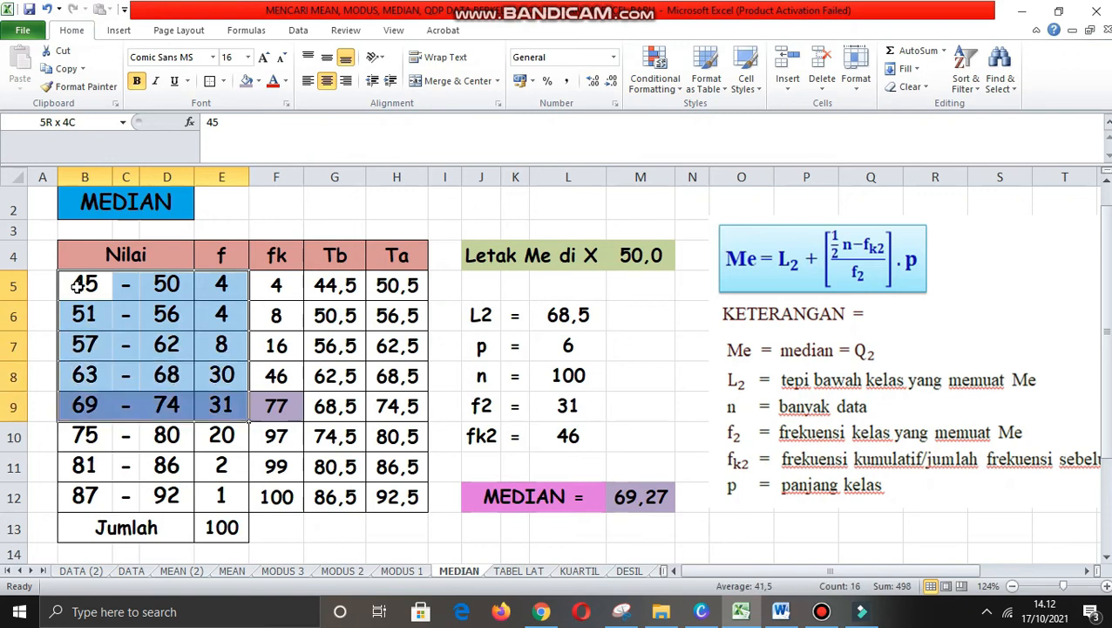
{"action": "key", "text": "shift+Down"}
{"action": "key", "text": "Delete"}
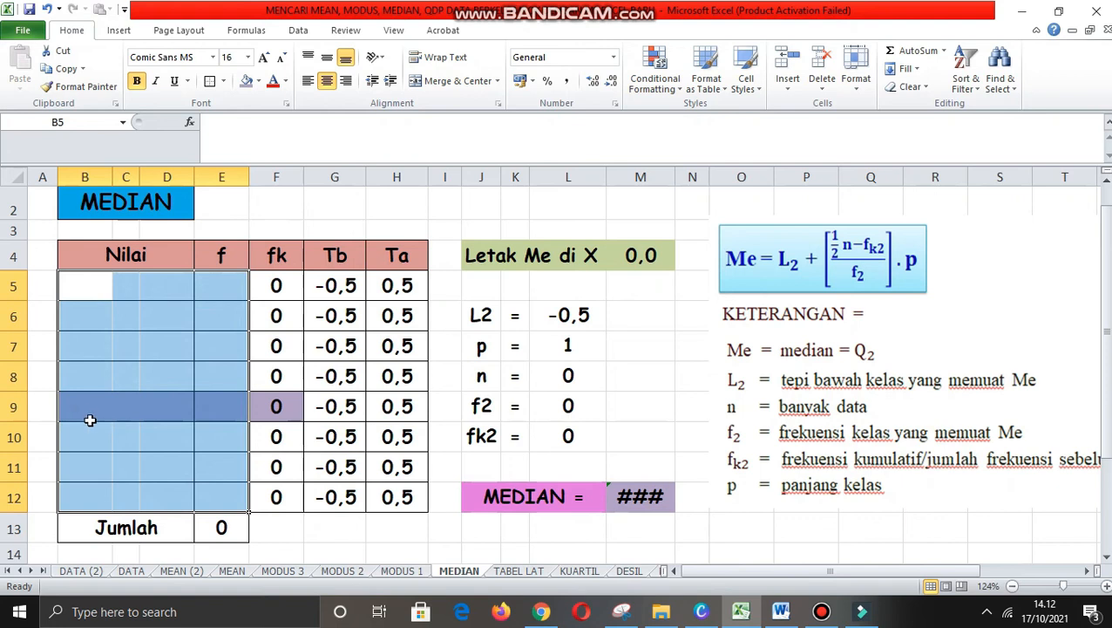
Step: Change the fill of the highlighted median class row, B9:F9, to white
{"action": "left_click_drag", "start_coordinate": [74, 412], "coordinate": [276, 407]}
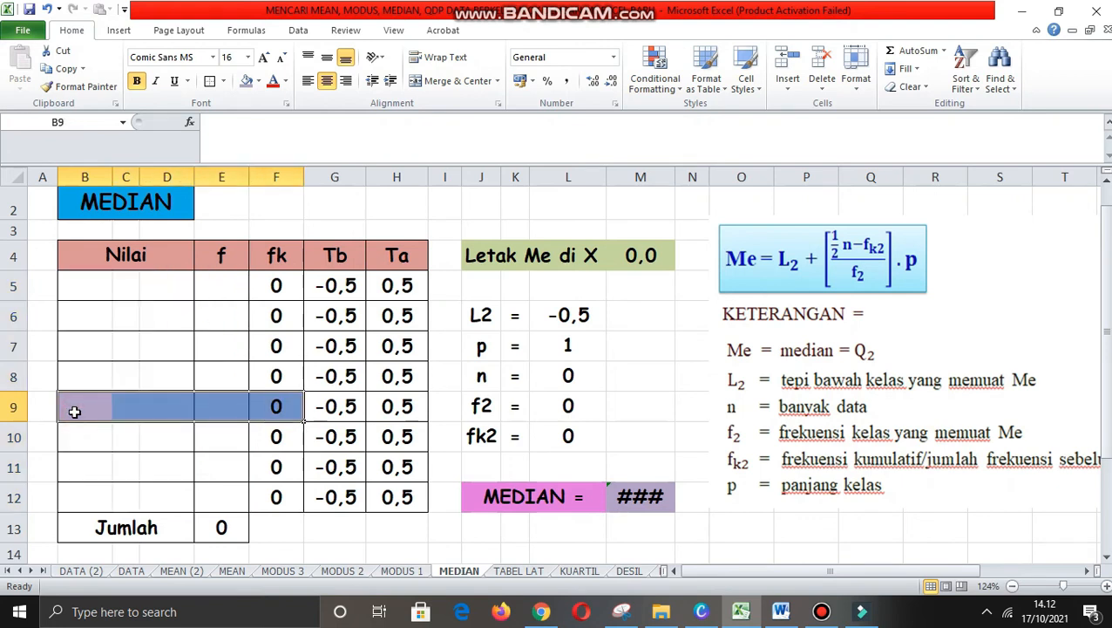
{"action": "left_click", "coordinate": [258, 81]}
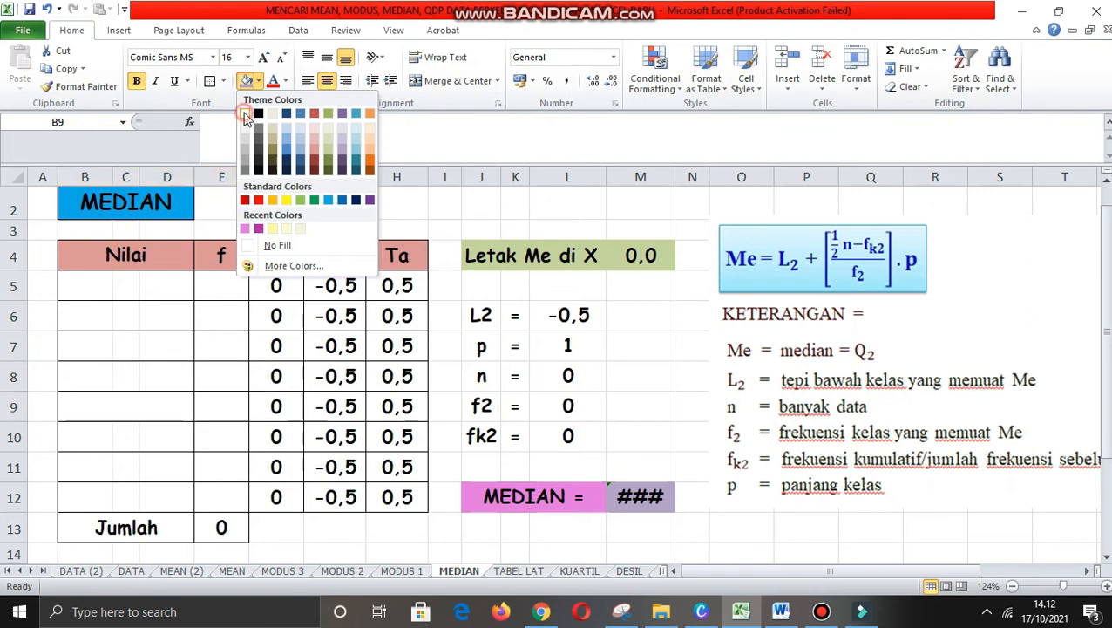
{"action": "left_click", "coordinate": [247, 116]}
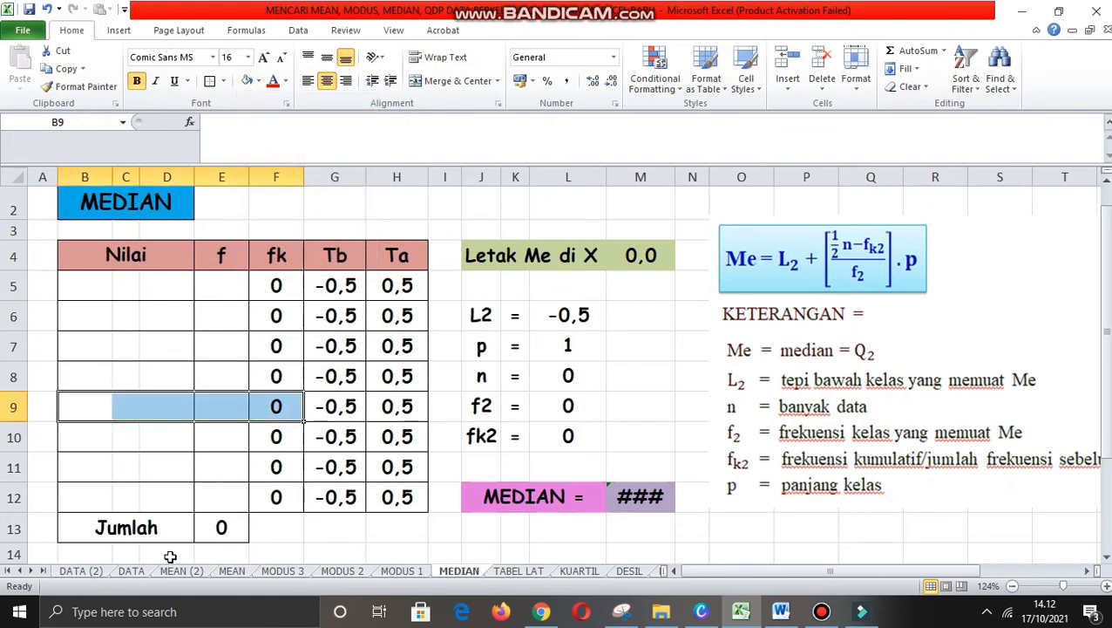
Step: Copy the third data set's intervals and frequencies, K6:N11, from the DATA (2) sheet
{"action": "left_click", "coordinate": [81, 571]}
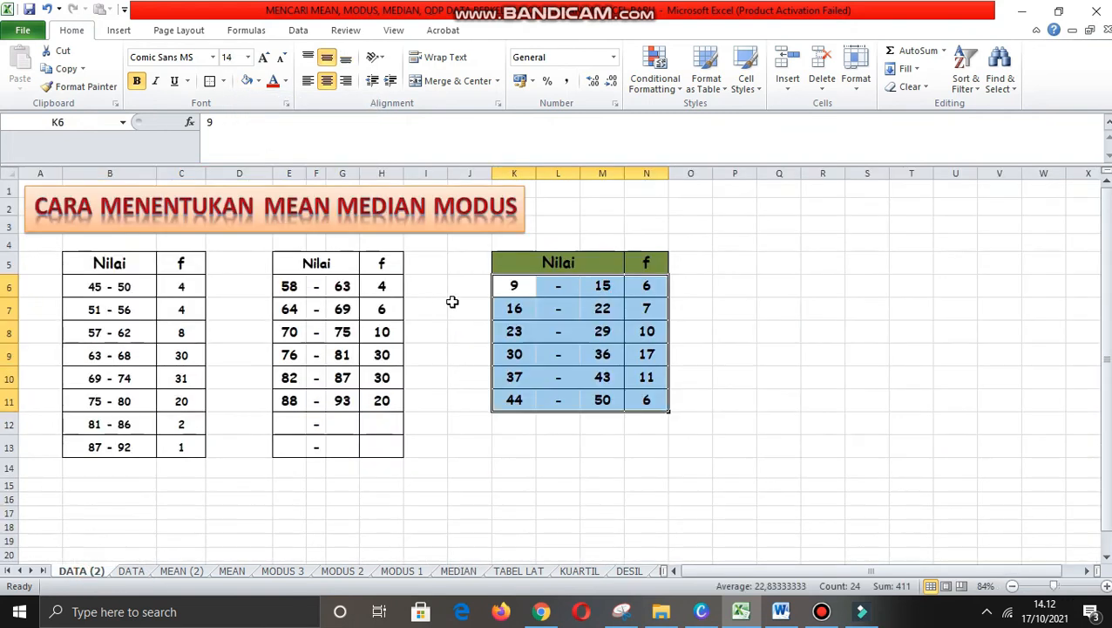
{"action": "left_click", "coordinate": [509, 286]}
{"action": "key", "text": "shift+Right"}
{"action": "key", "text": "shift+Right"}
{"action": "key", "text": "shift+Right"}
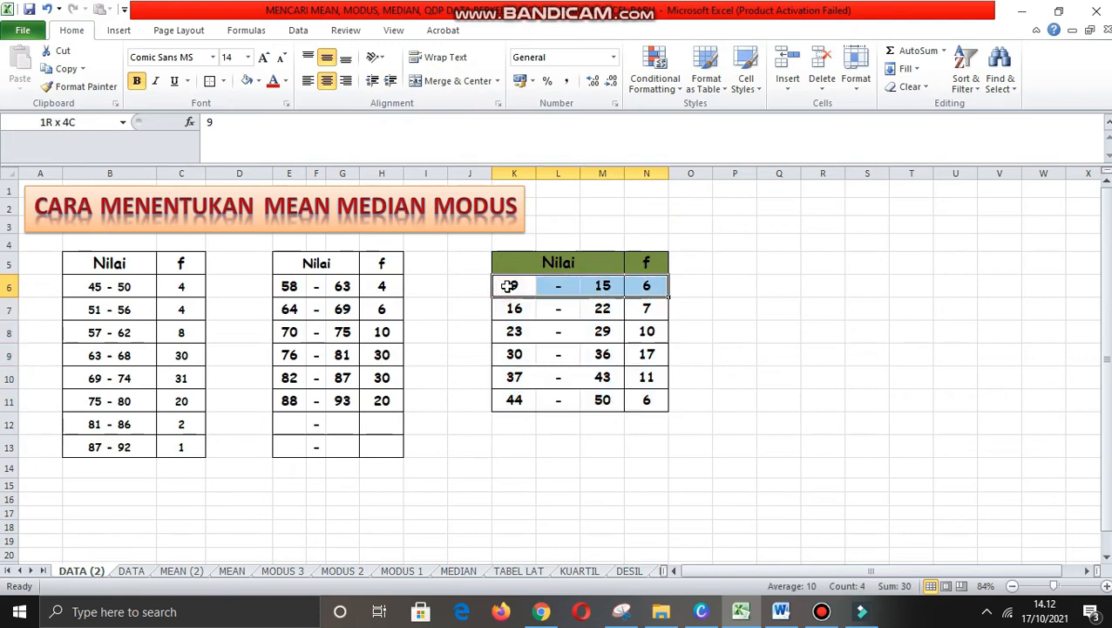
{"action": "key", "text": "shift+Down"}
{"action": "key", "text": "shift+Down"}
{"action": "key", "text": "shift+Down"}
{"action": "key", "text": "shift+Down"}
{"action": "key", "text": "shift+Down"}
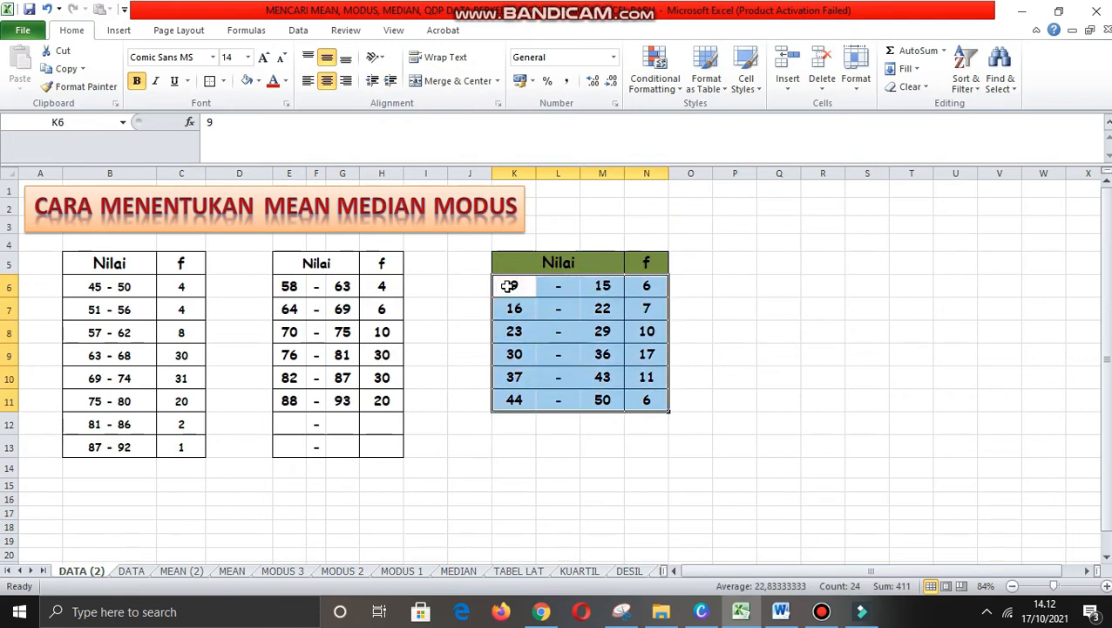
{"action": "left_click", "coordinate": [65, 68]}
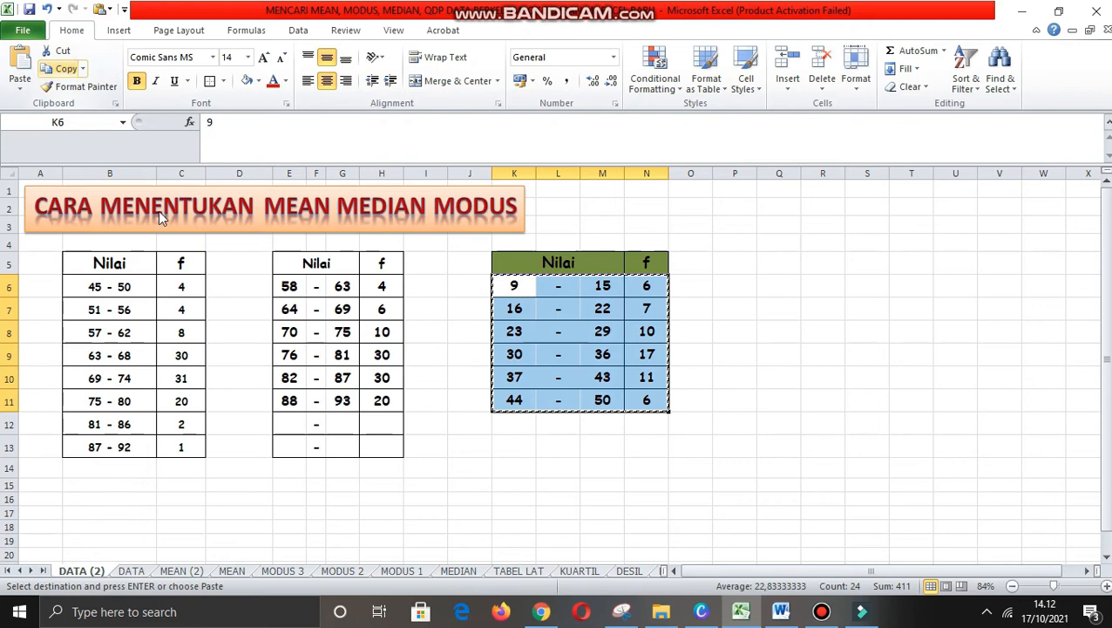
Step: Paste the copied intervals and frequencies into the MEDIAN sheet's table starting at B5
{"action": "left_click", "coordinate": [459, 570]}
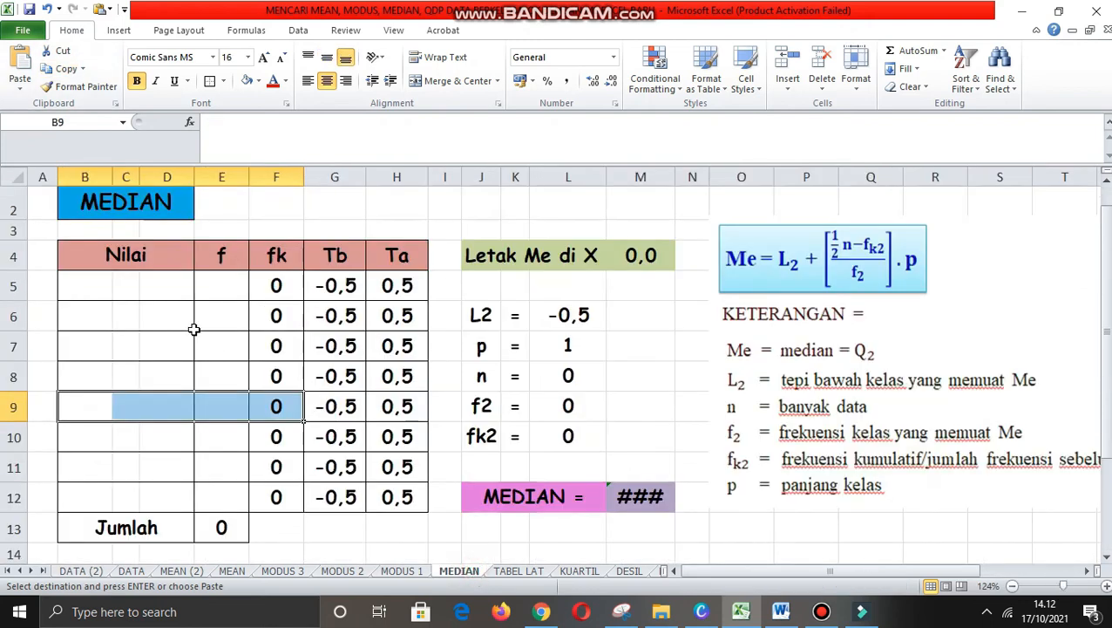
{"action": "left_click", "coordinate": [74, 280]}
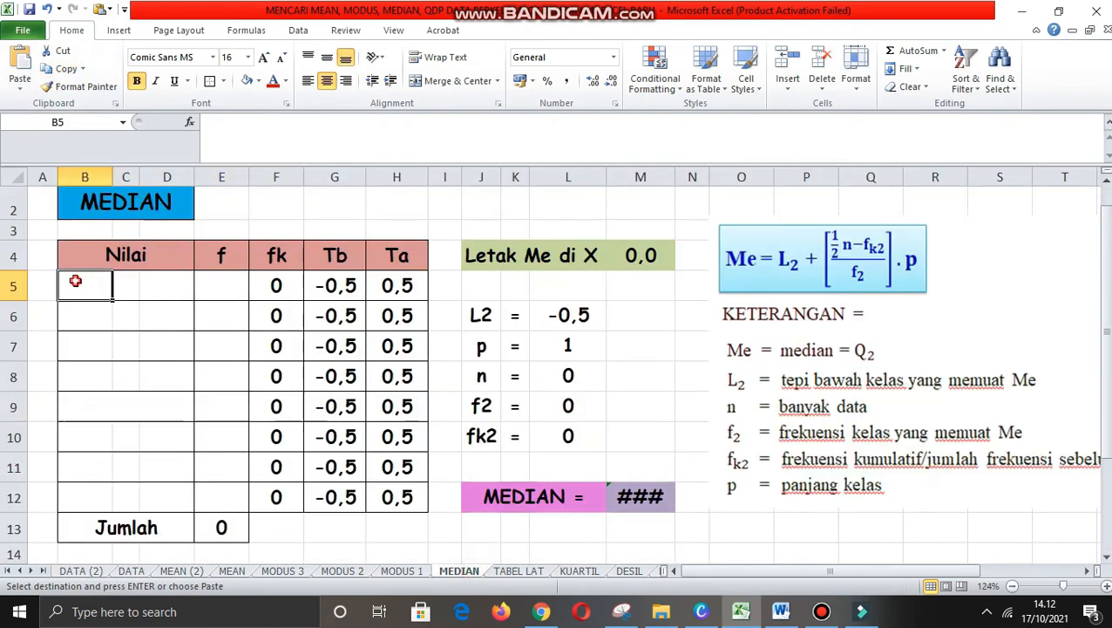
{"action": "left_click", "coordinate": [18, 59]}
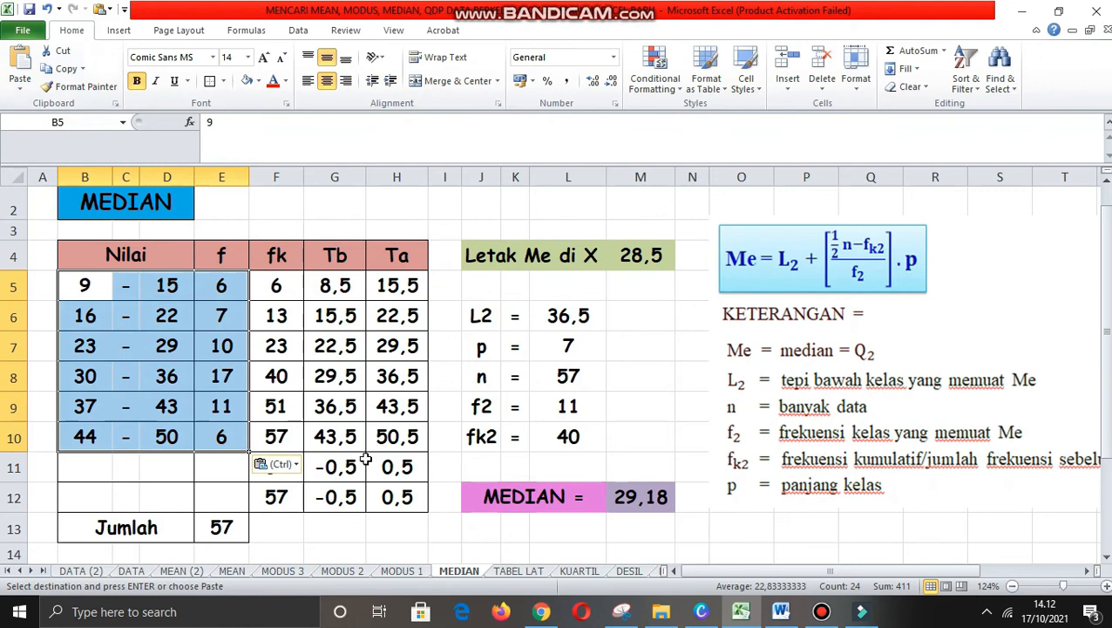
Step: Clear the fk, Tb and Ta formulas in the two unused table rows, F11:H12
{"action": "left_click", "coordinate": [277, 437]}
{"action": "key", "text": "Down"}
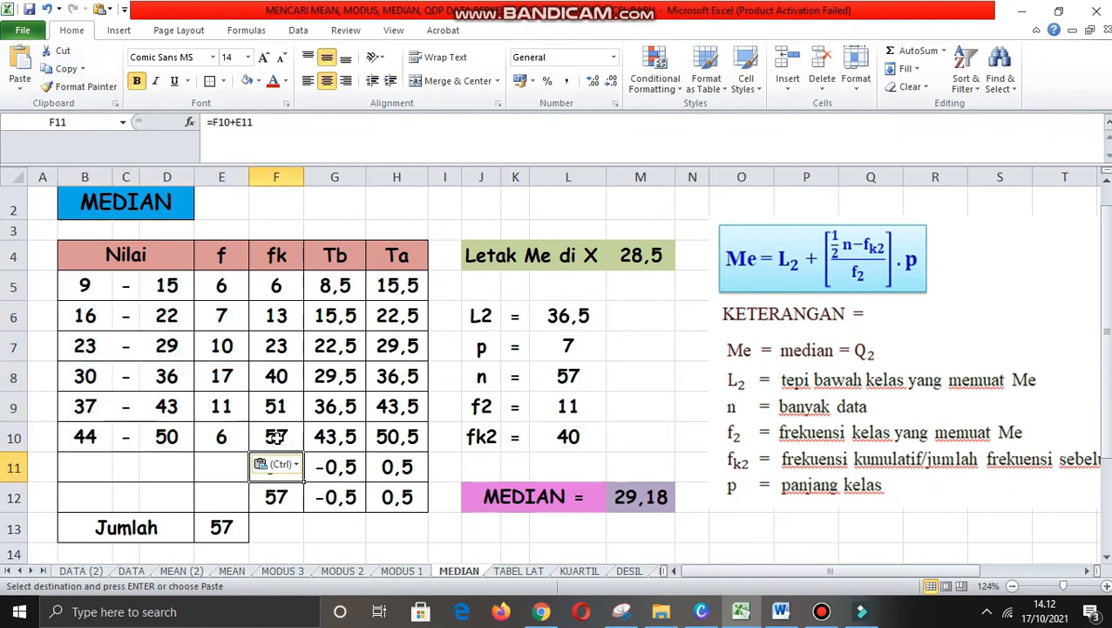
{"action": "key", "text": "shift+Right"}
{"action": "key", "text": "shift+Right"}
{"action": "key", "text": "shift+Down"}
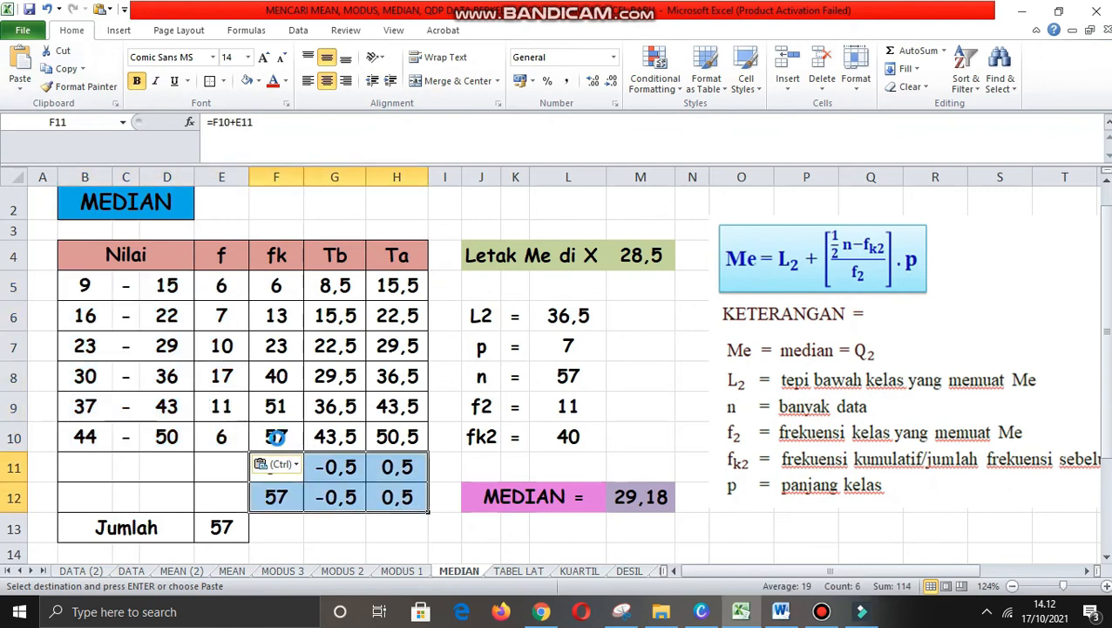
{"action": "key", "text": "Delete"}
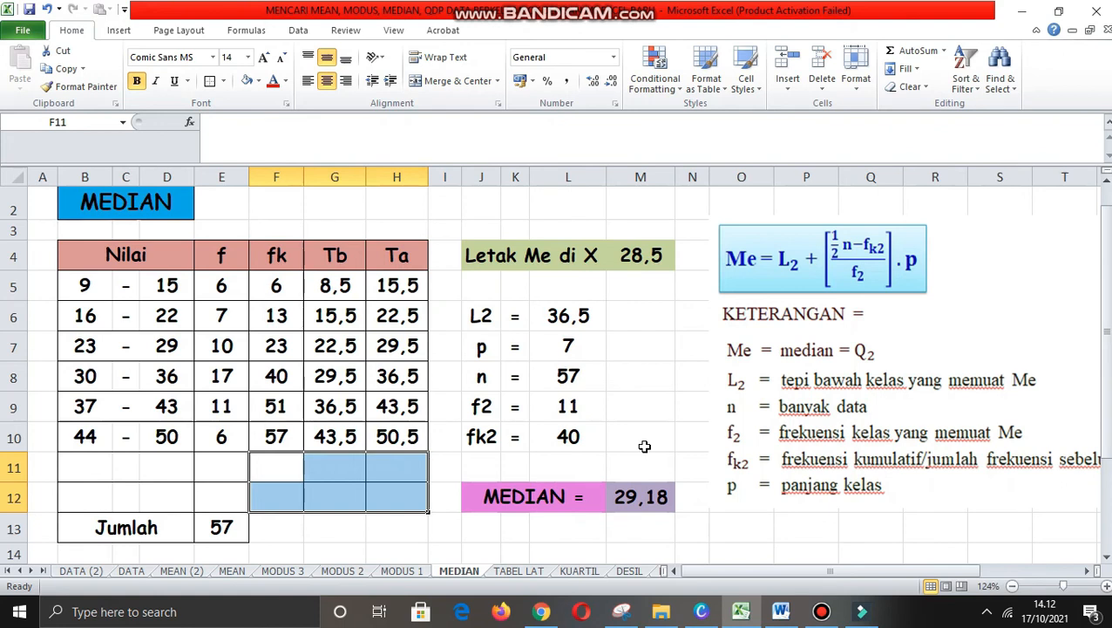
Step: Inspect the median position formula in M4 and its reference to the Jumlah cell, leaving the formula as it is
{"action": "left_click", "coordinate": [668, 416]}
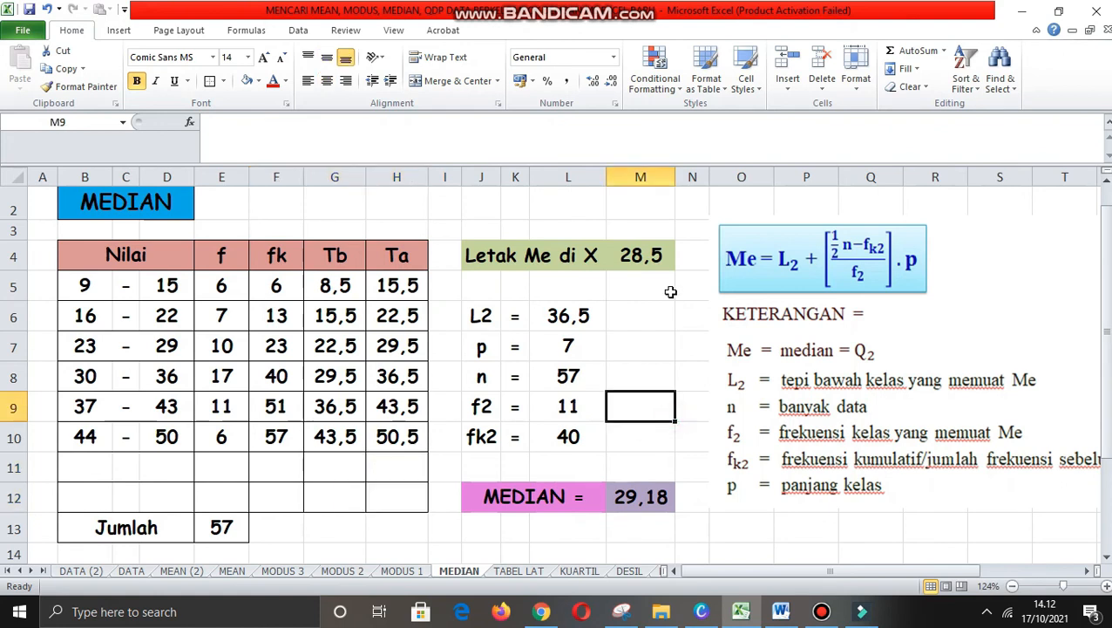
{"action": "left_click", "coordinate": [637, 251]}
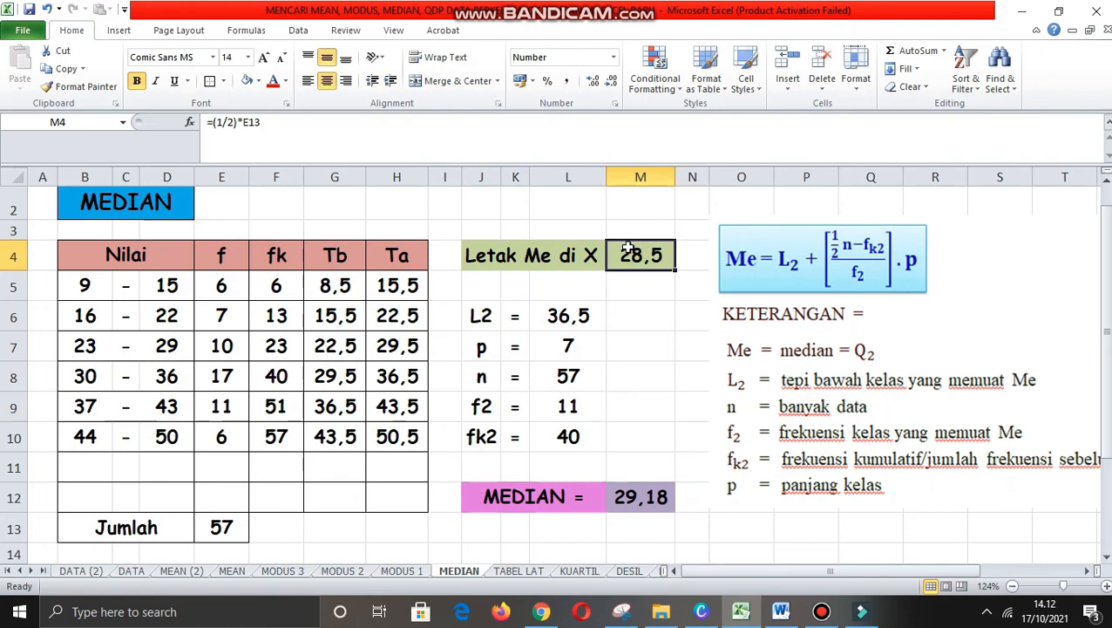
{"action": "left_click", "coordinate": [266, 123]}
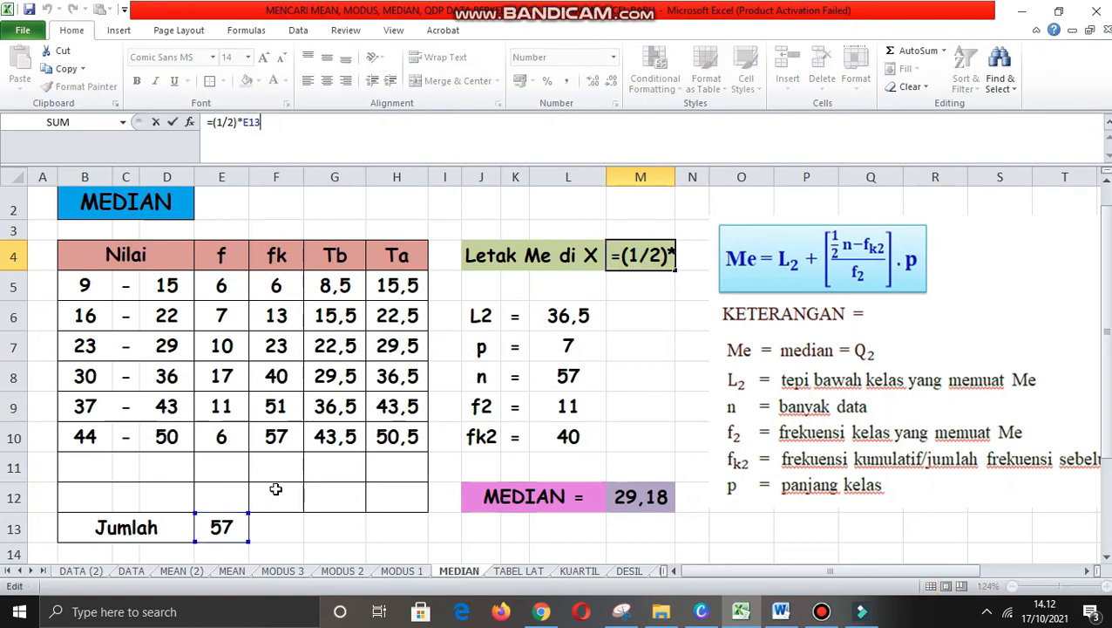
{"action": "key", "text": "Return"}
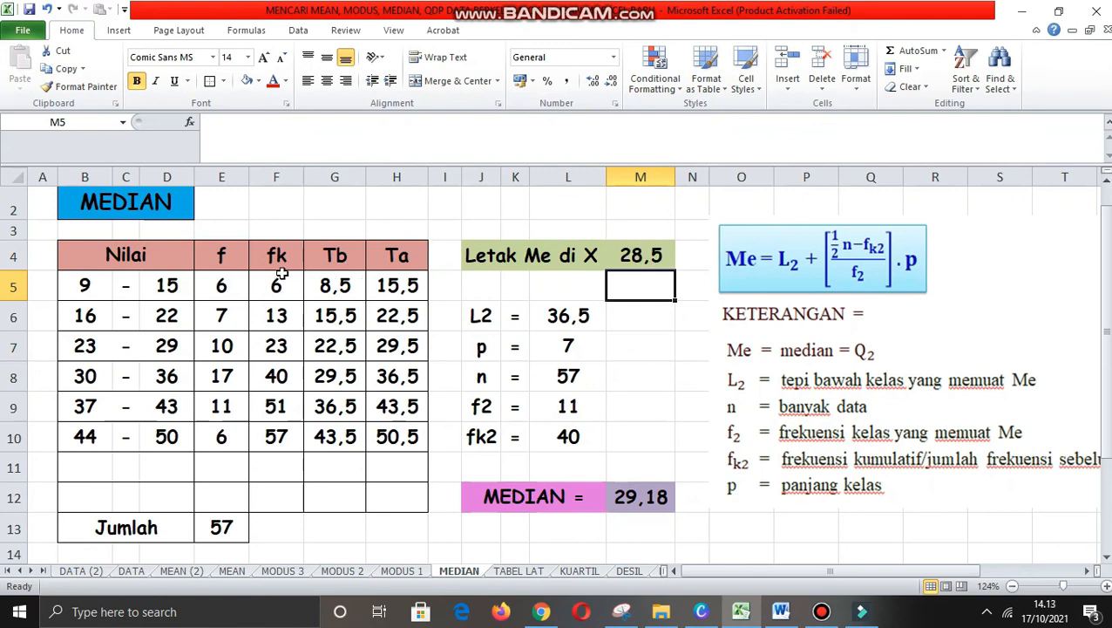
Step: Shade the median class row, B8:F8, with a light purple fill
{"action": "left_click", "coordinate": [276, 370]}
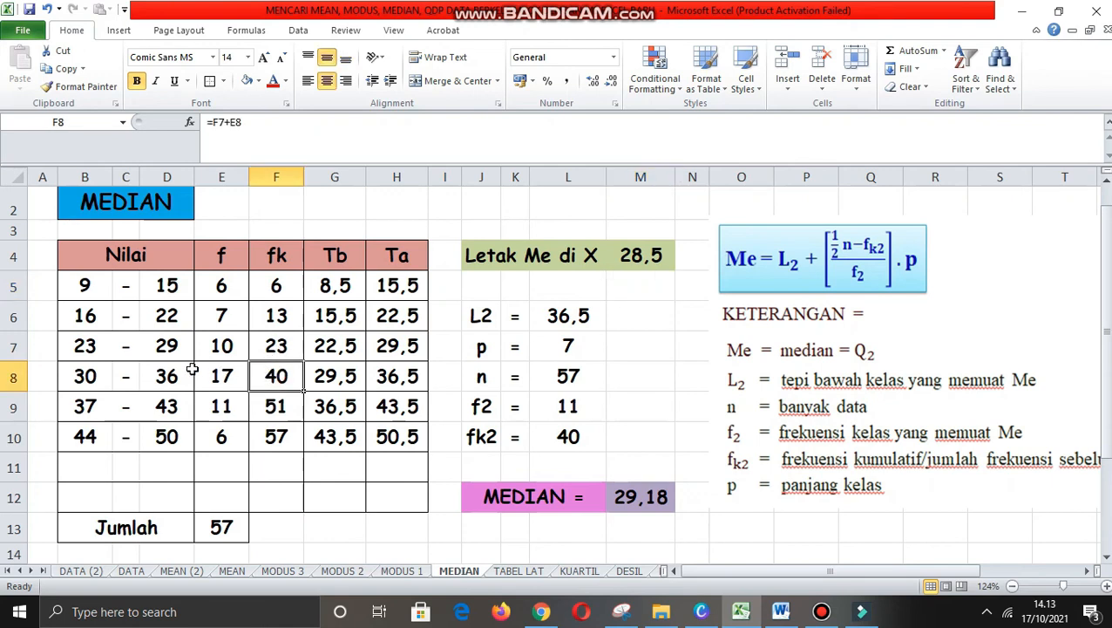
{"action": "left_click", "coordinate": [90, 375]}
{"action": "left_click_drag", "start_coordinate": [89, 375], "coordinate": [280, 376]}
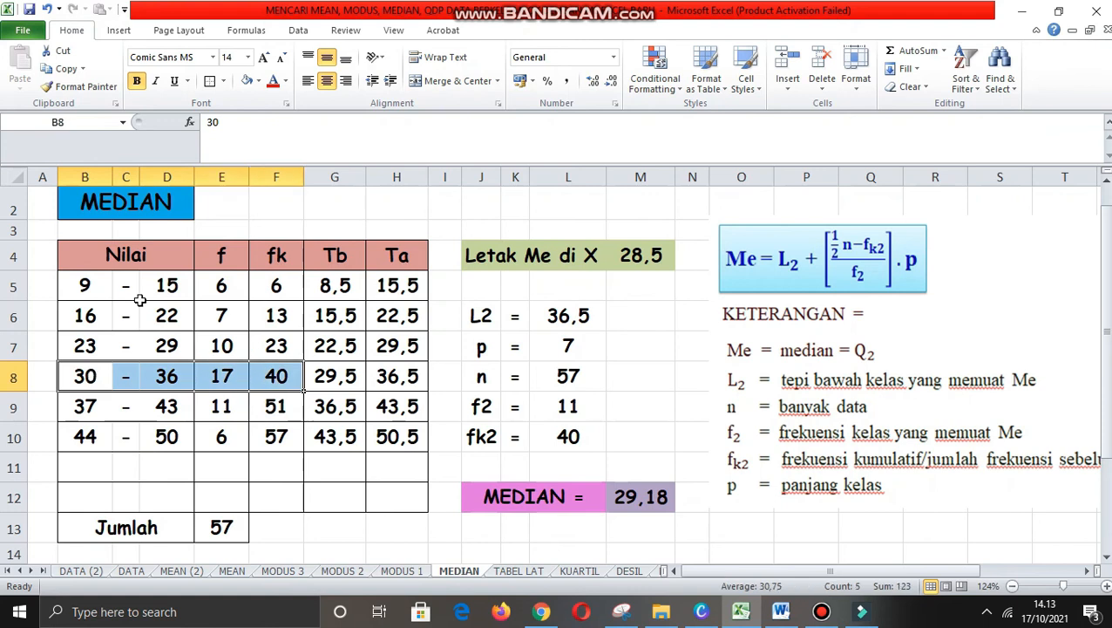
{"action": "left_click", "coordinate": [259, 81]}
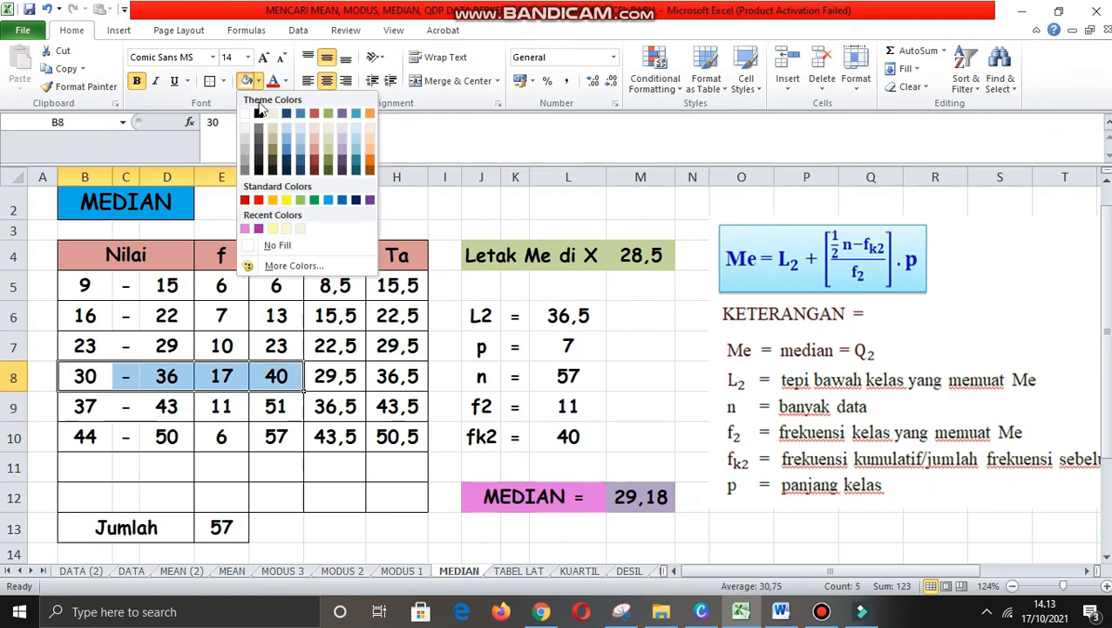
{"action": "left_click", "coordinate": [343, 139]}
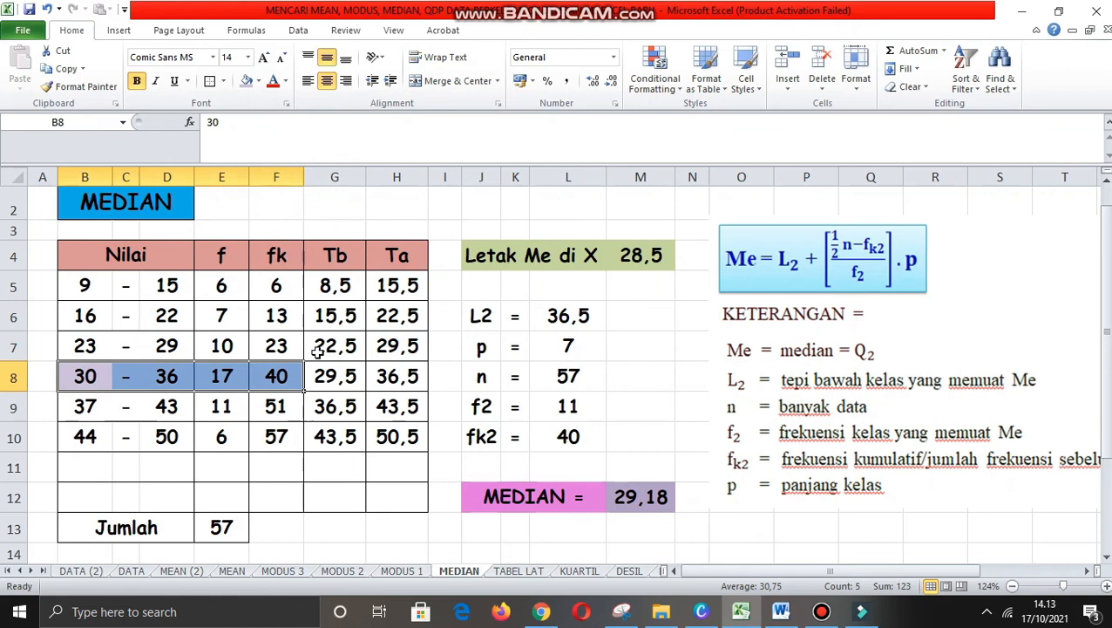
{"action": "left_click", "coordinate": [273, 377]}
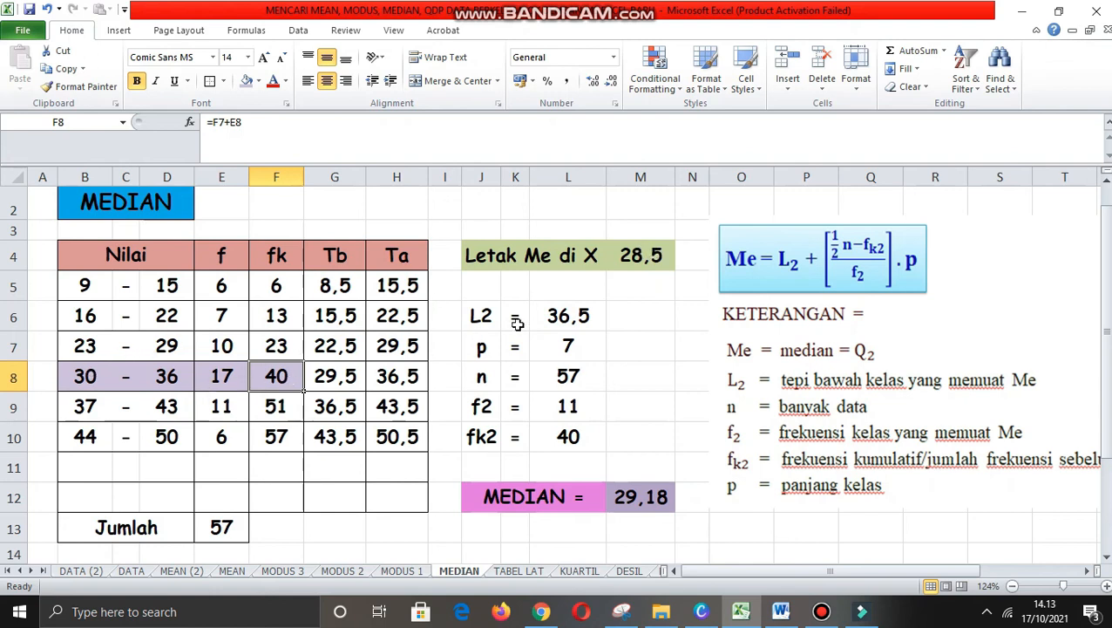
Step: Set L2 in cell L6 to the median class's lower boundary with the formula =G8
{"action": "left_click", "coordinate": [323, 375]}
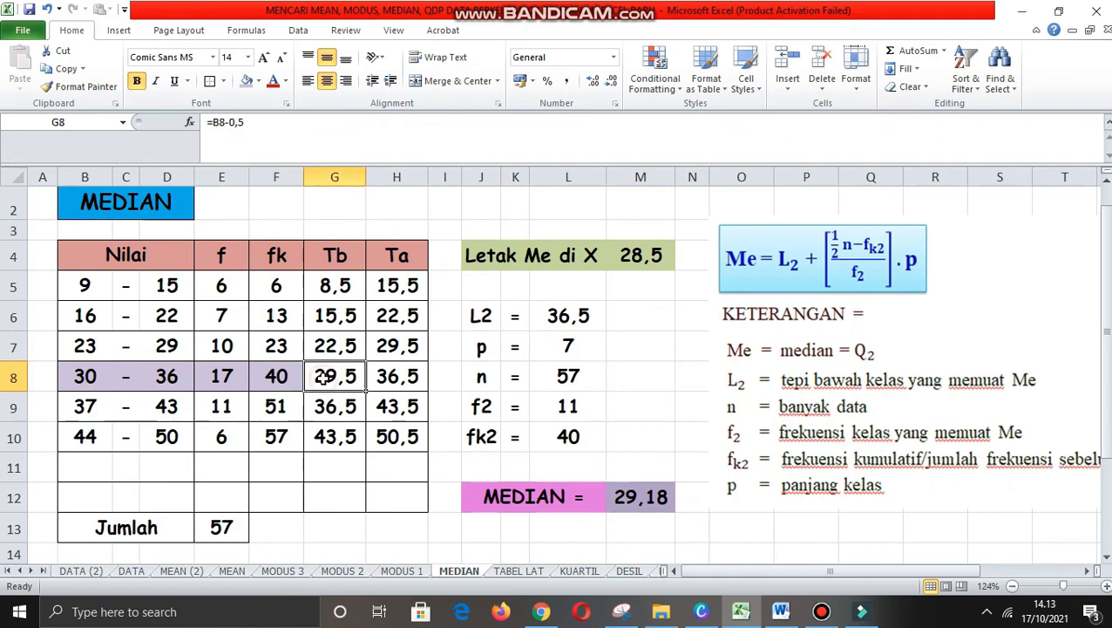
{"action": "left_click", "coordinate": [575, 315]}
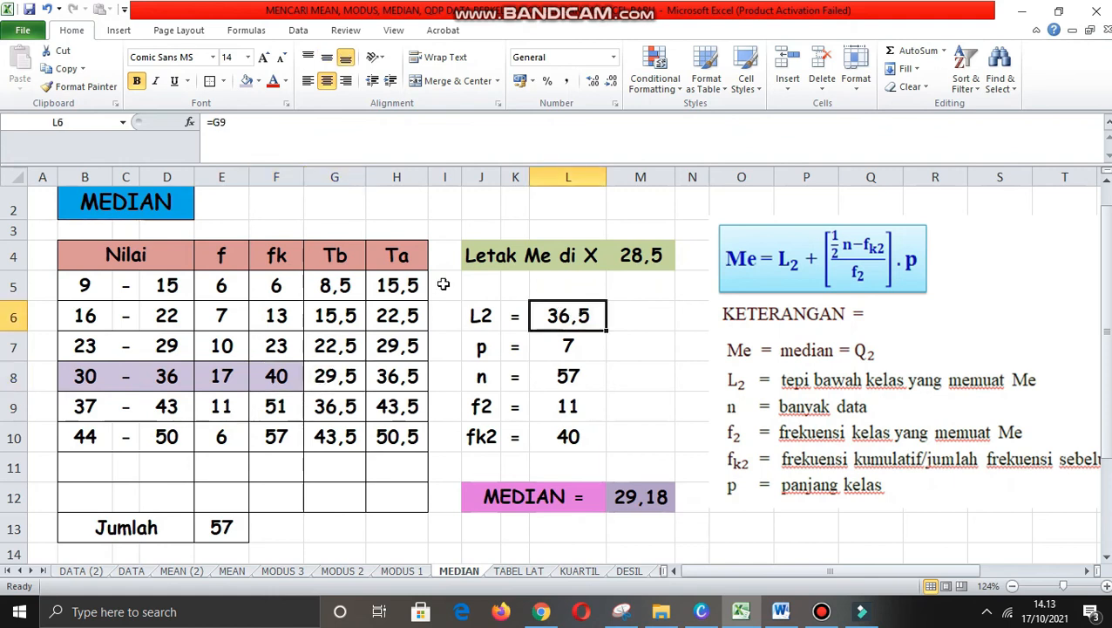
{"action": "type", "text": "="}
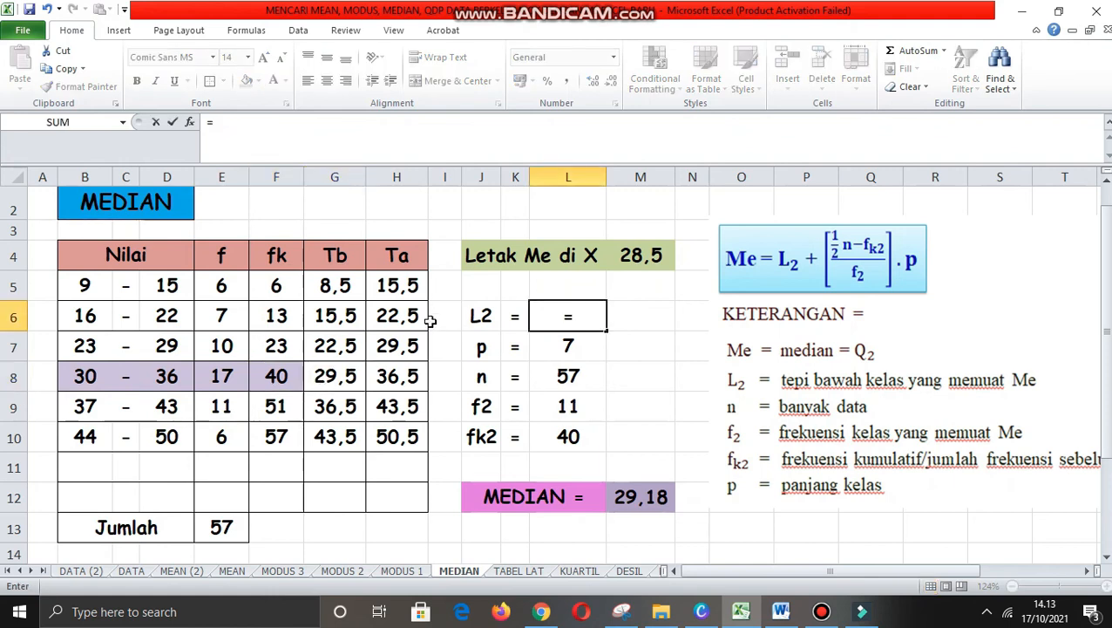
{"action": "left_click", "coordinate": [338, 375]}
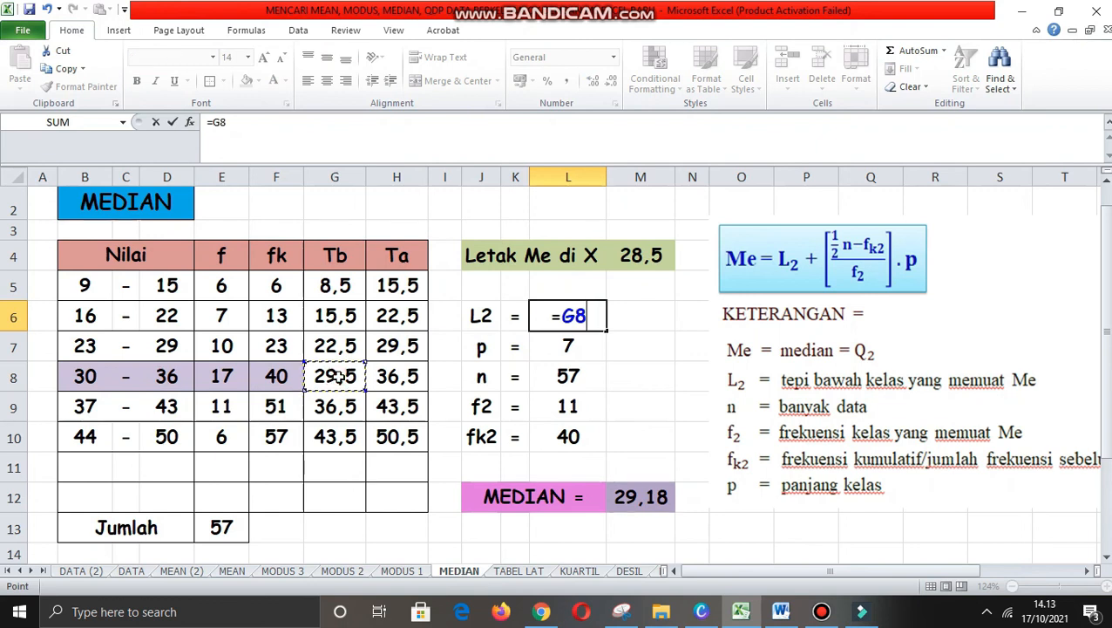
{"action": "key", "text": "Return"}
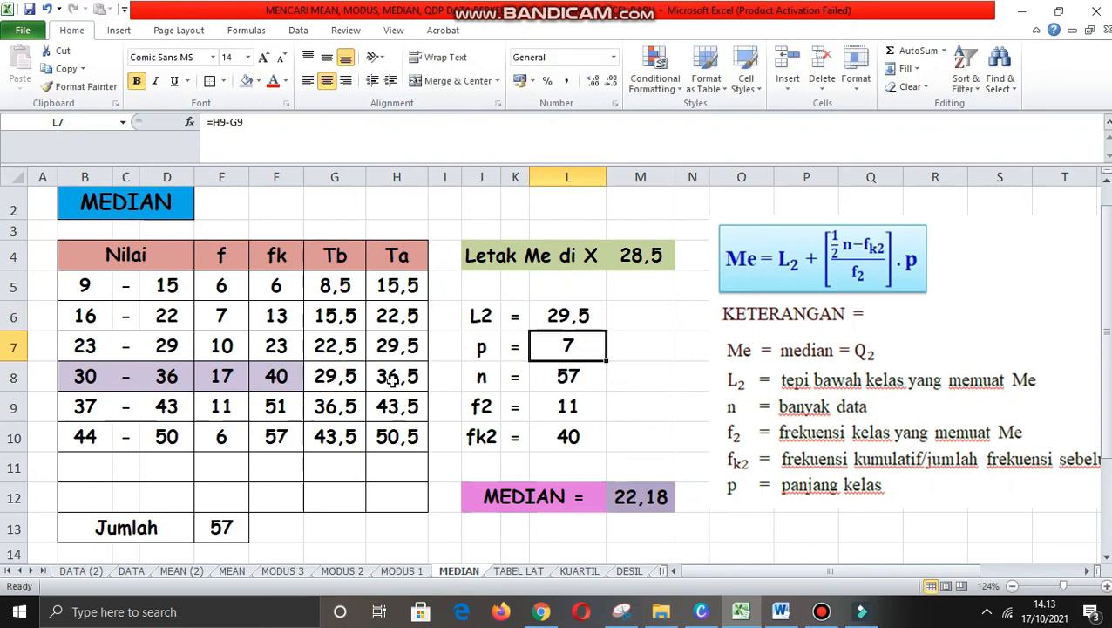
Step: Replace the class width p formula in L7 with =H8-G8, using the median class's boundaries
{"action": "key", "text": "BackSpace"}
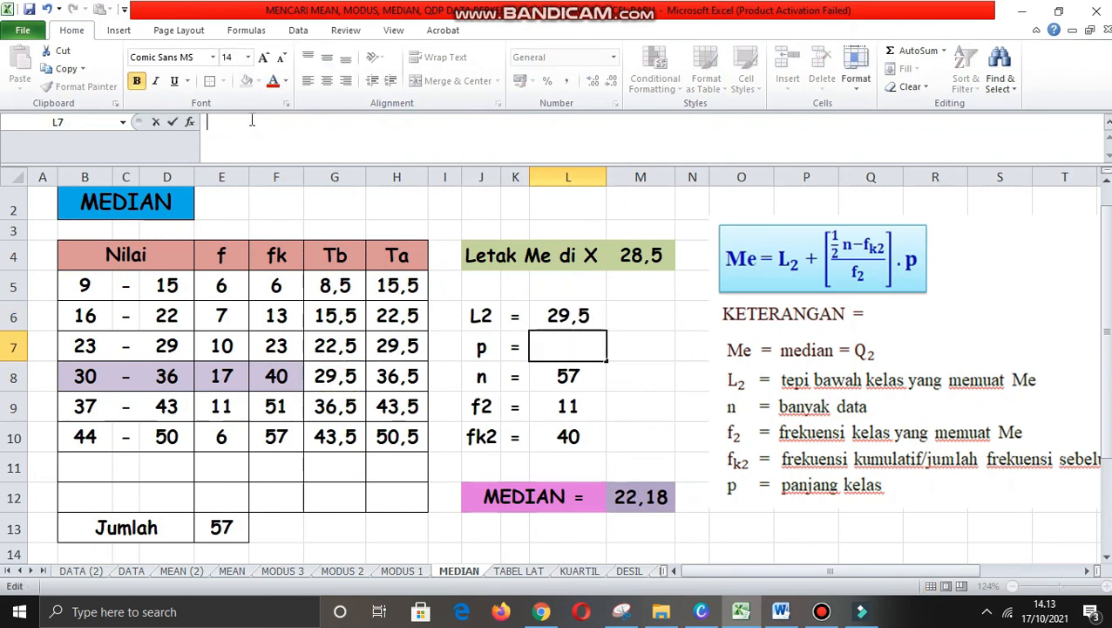
{"action": "type", "text": "="}
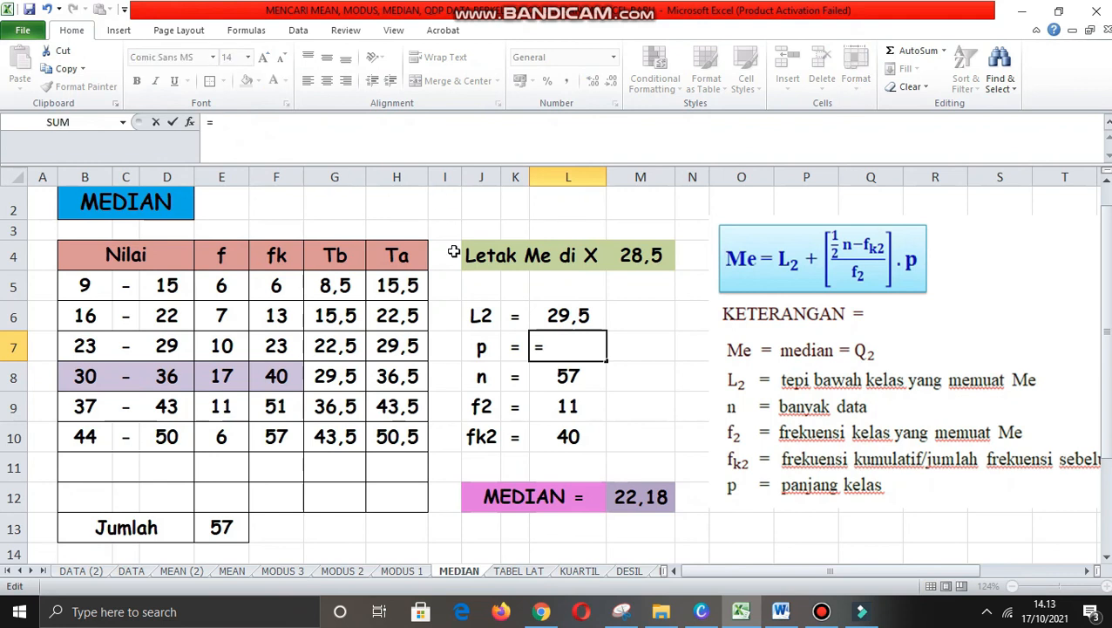
{"action": "left_click", "coordinate": [399, 375]}
{"action": "type", "text": "-"}
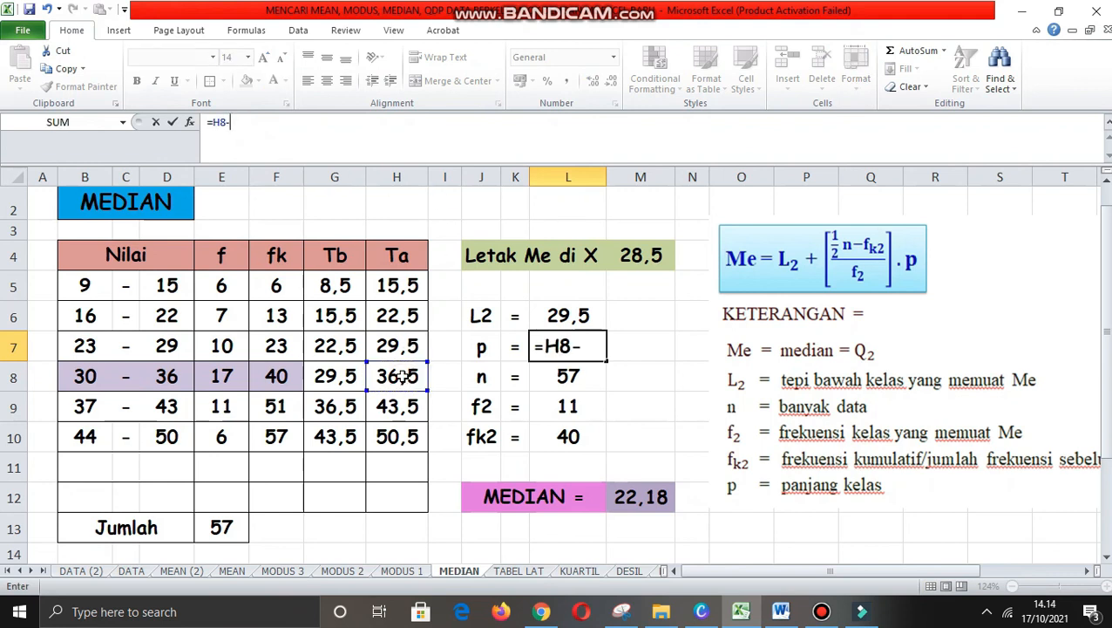
{"action": "left_click", "coordinate": [335, 376]}
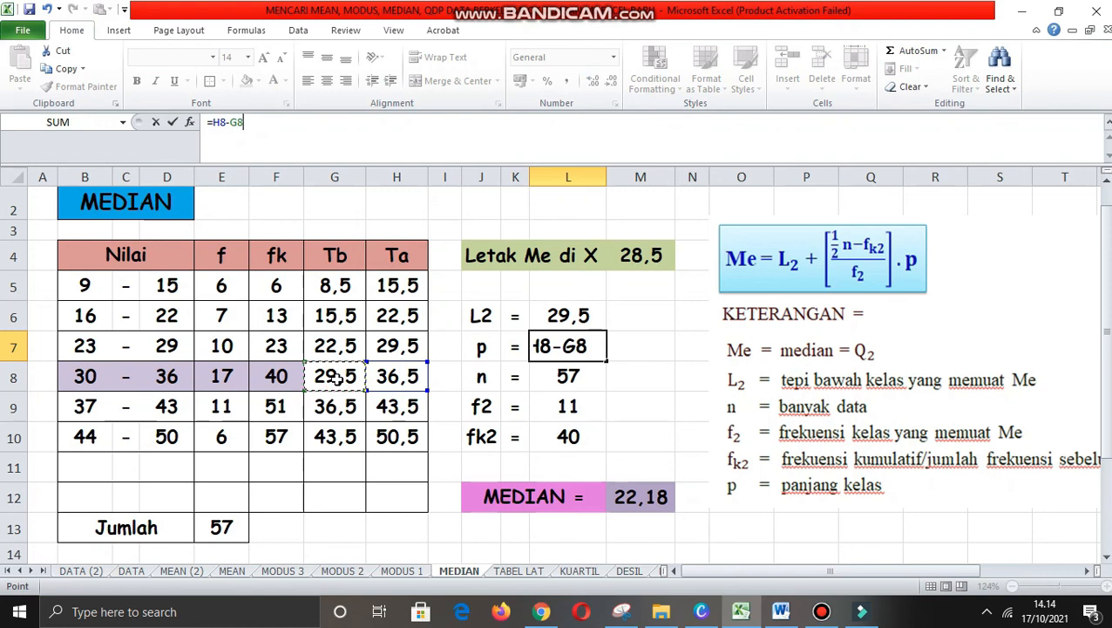
{"action": "key", "text": "Return"}
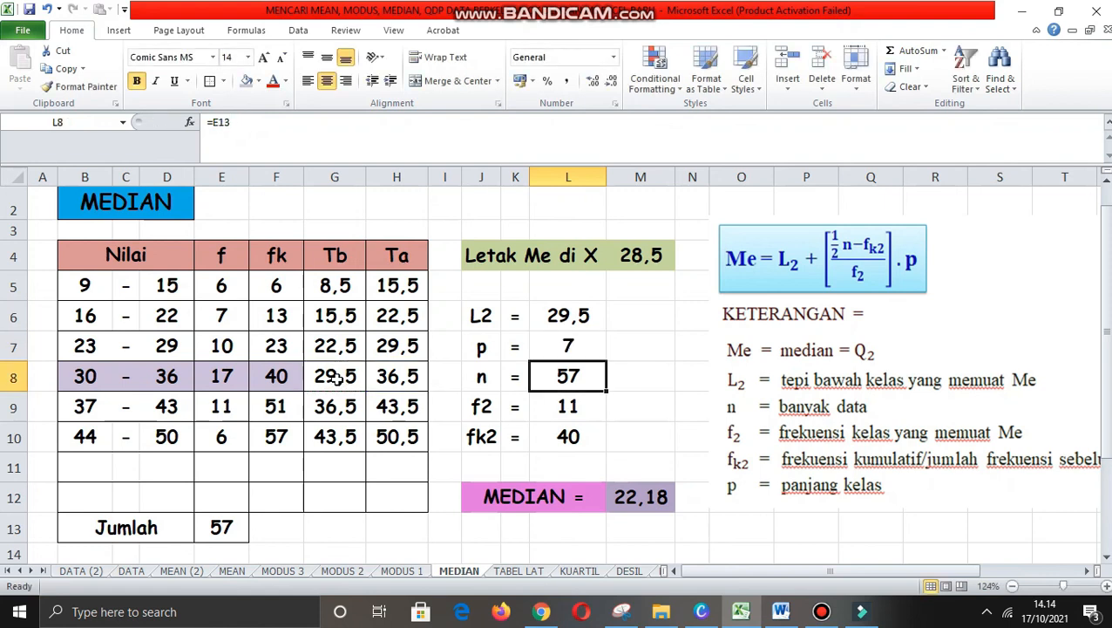
Step: Set f2 in L9 to the median class frequency, =E8, and fk2 in L10 to the preceding cumulative frequency, =F7
{"action": "left_click", "coordinate": [567, 408]}
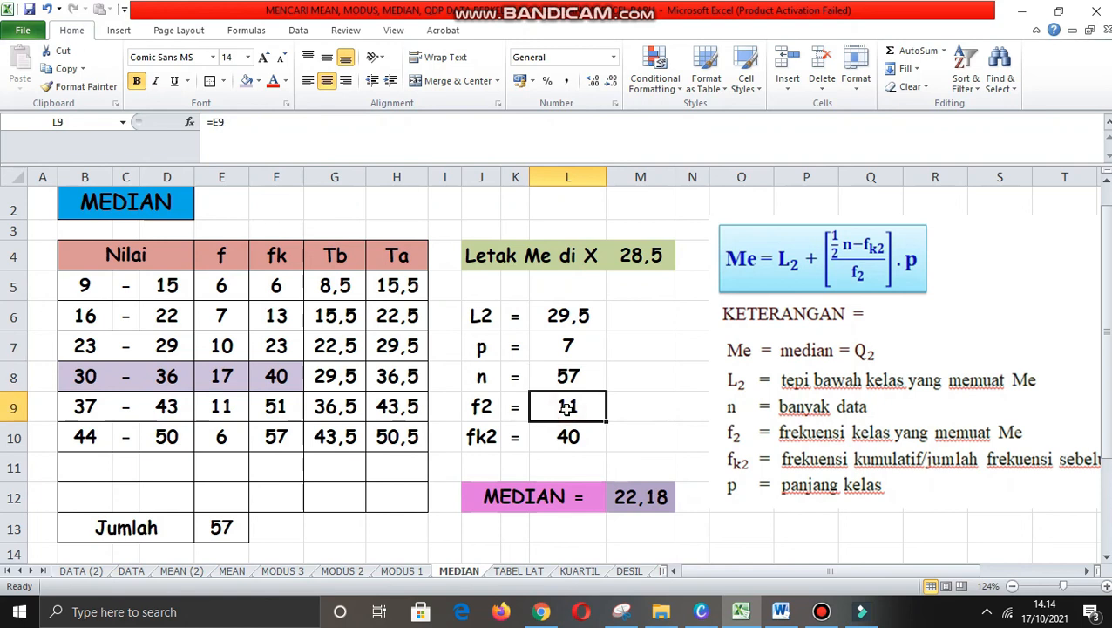
{"action": "type", "text": "="}
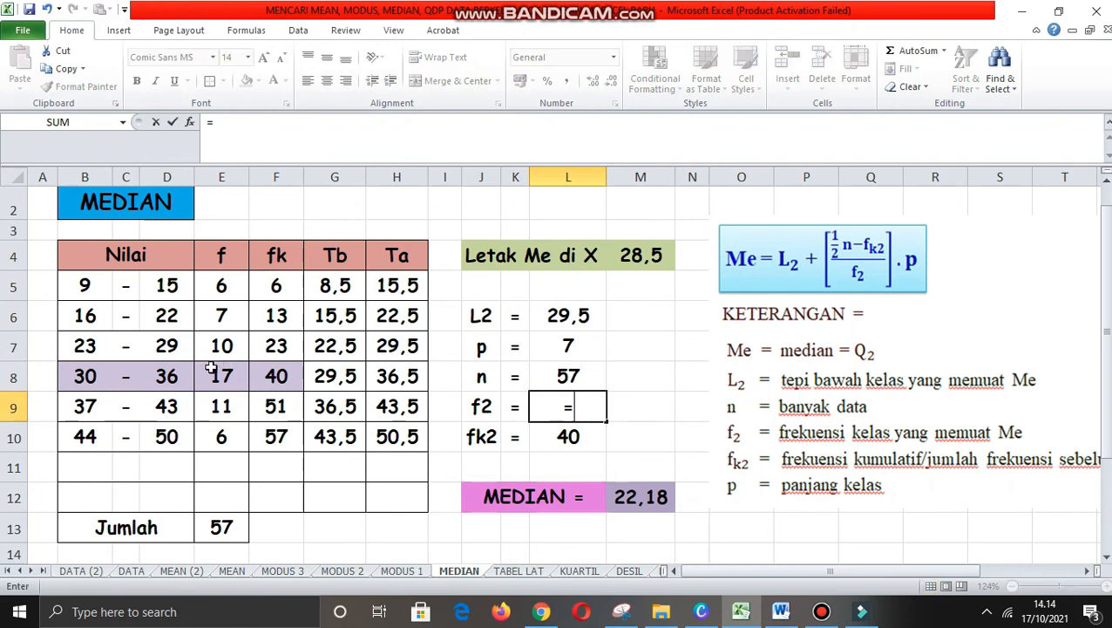
{"action": "left_click", "coordinate": [218, 375]}
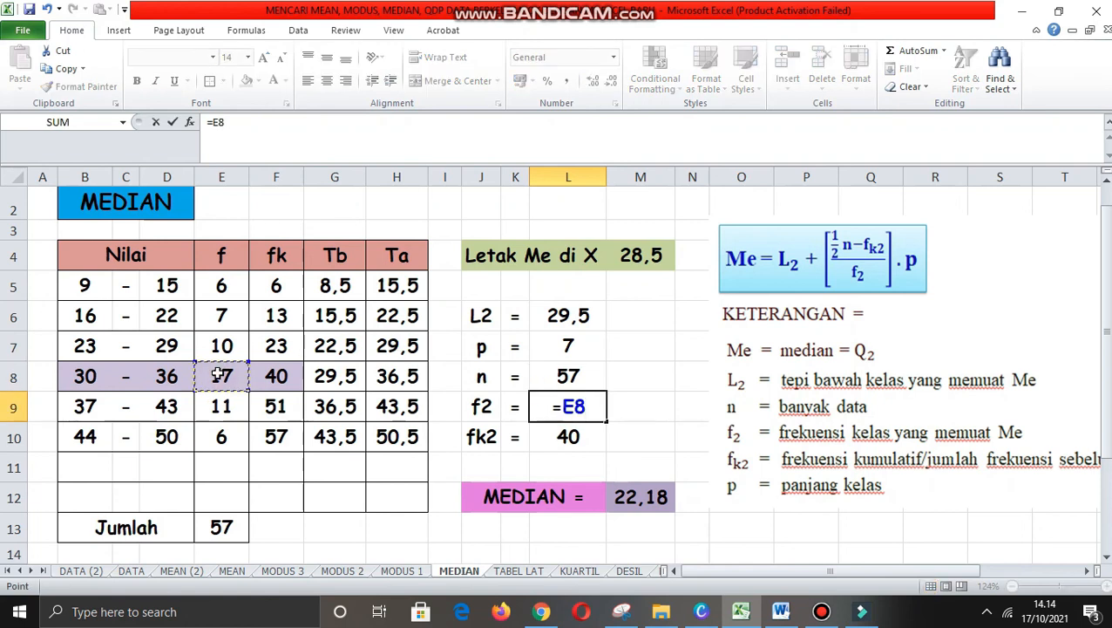
{"action": "key", "text": "Return"}
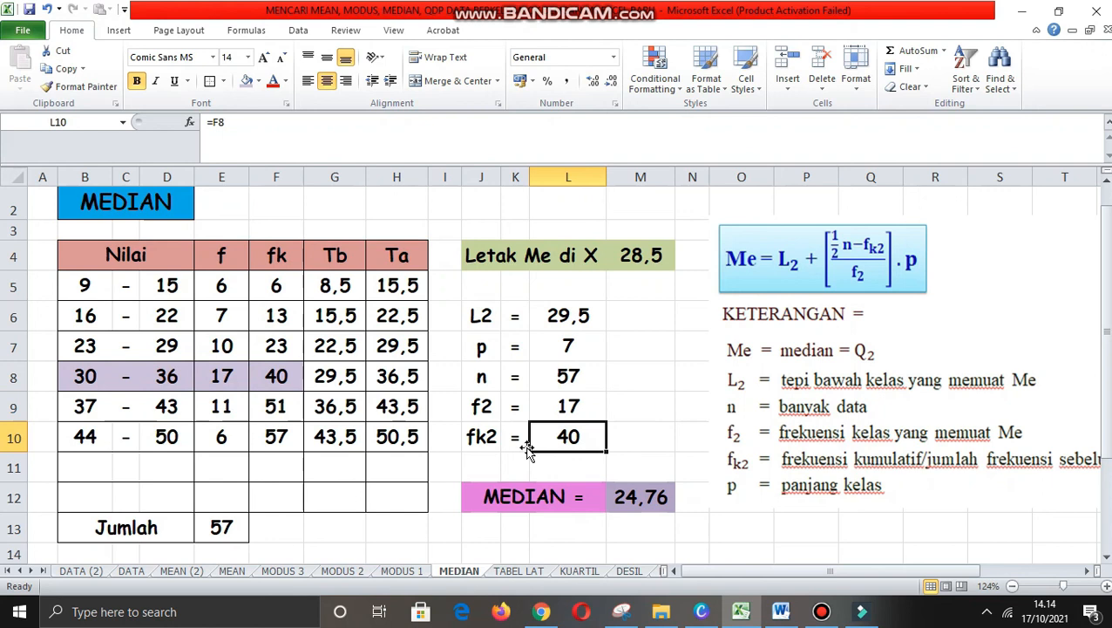
{"action": "type", "text": "="}
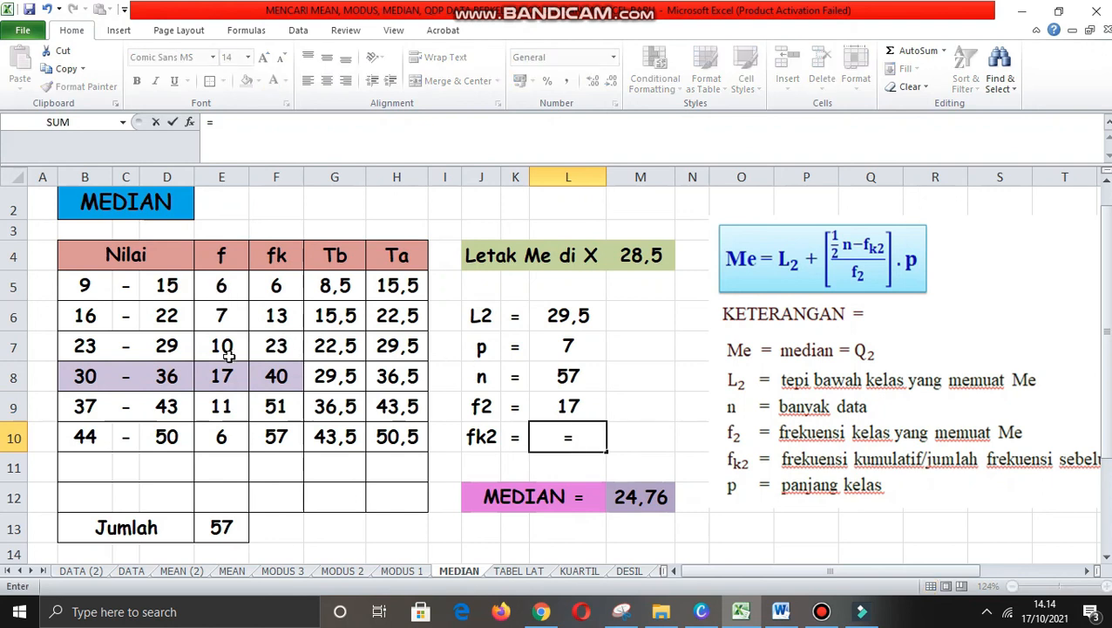
{"action": "left_click", "coordinate": [275, 346]}
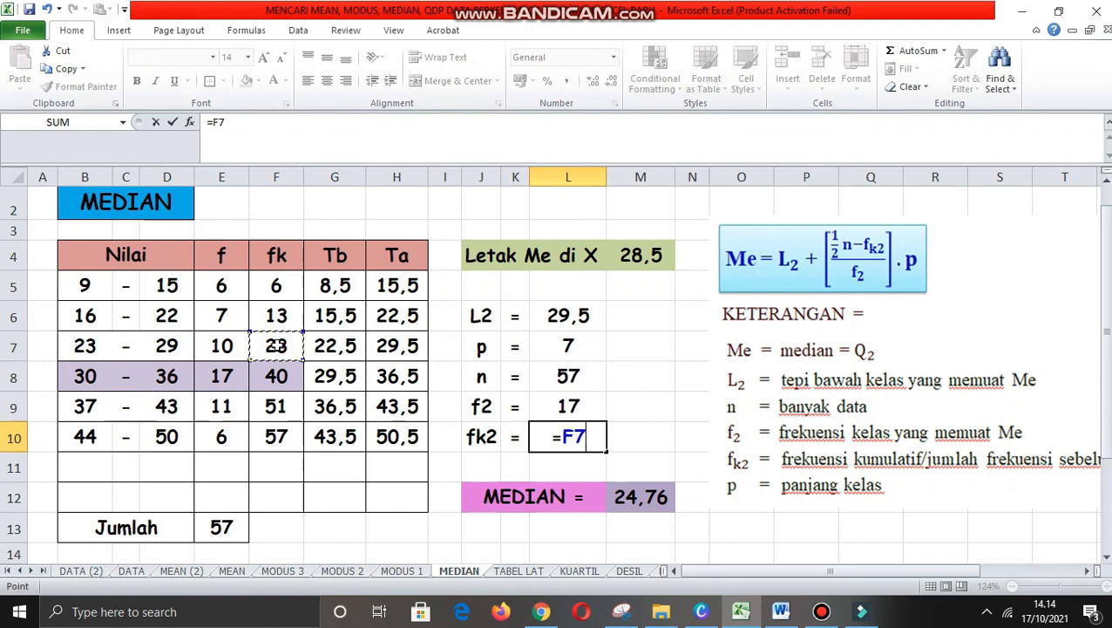
{"action": "key", "text": "Return"}
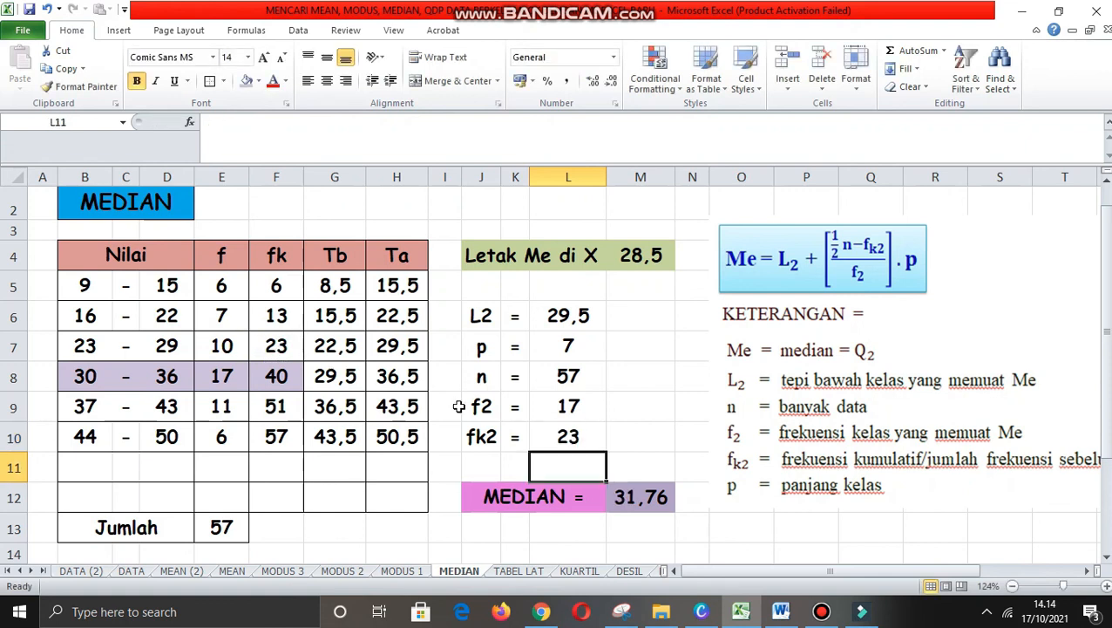